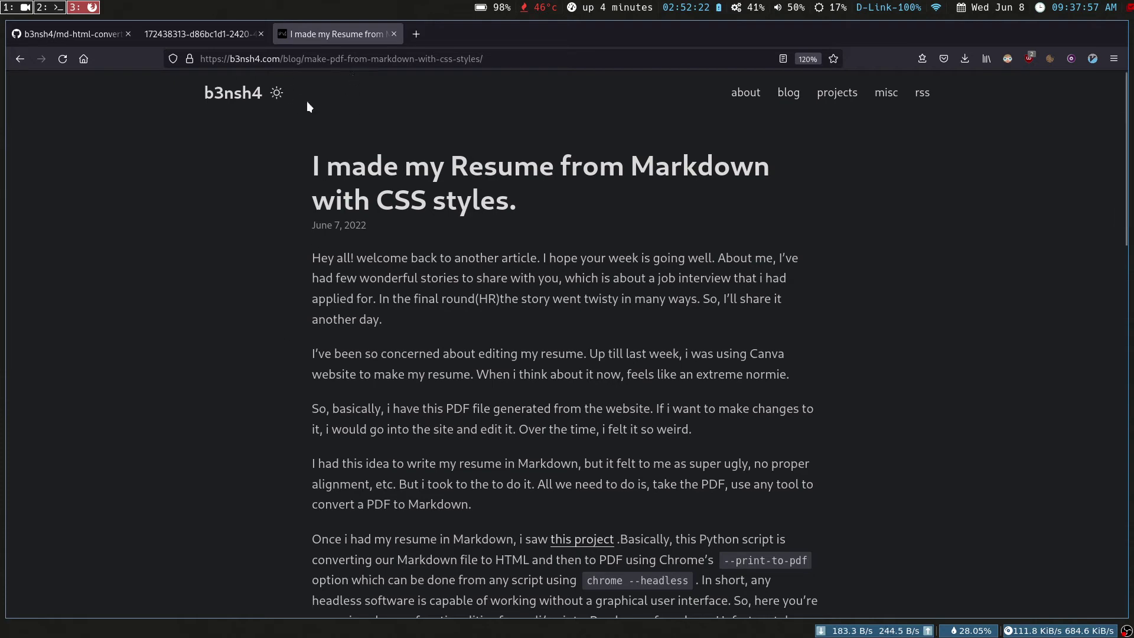
# Zoom in on the resume PNG in the second Firefox tab, then go to the workspace 2 terminal.
pyautogui.scroll(-5, 348, 193)
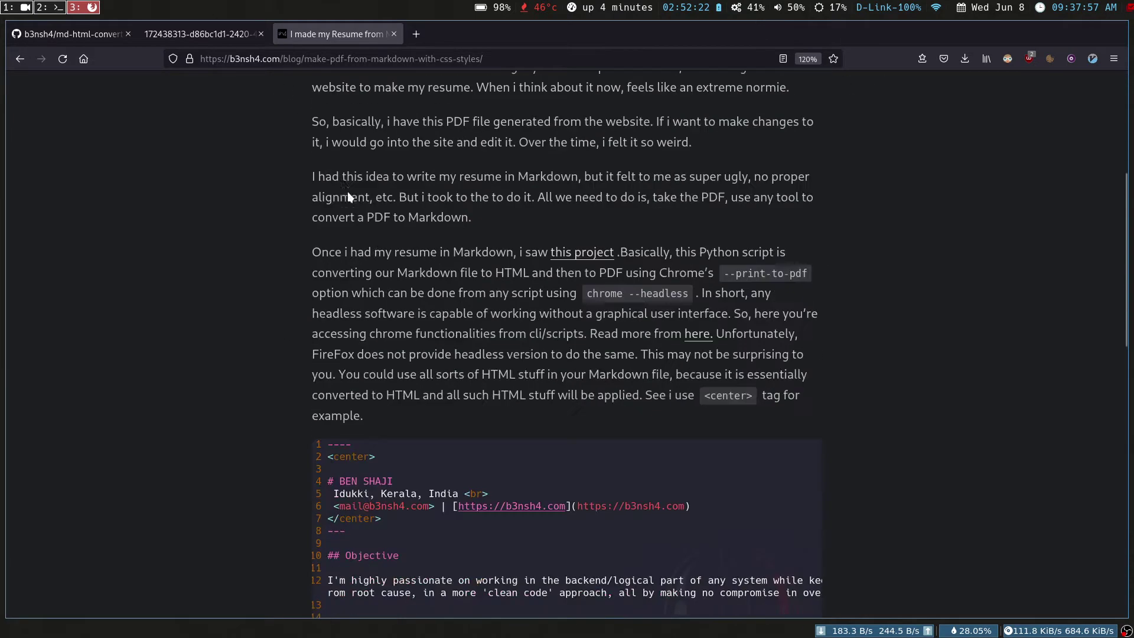
pyautogui.scroll(-3, 348, 192)
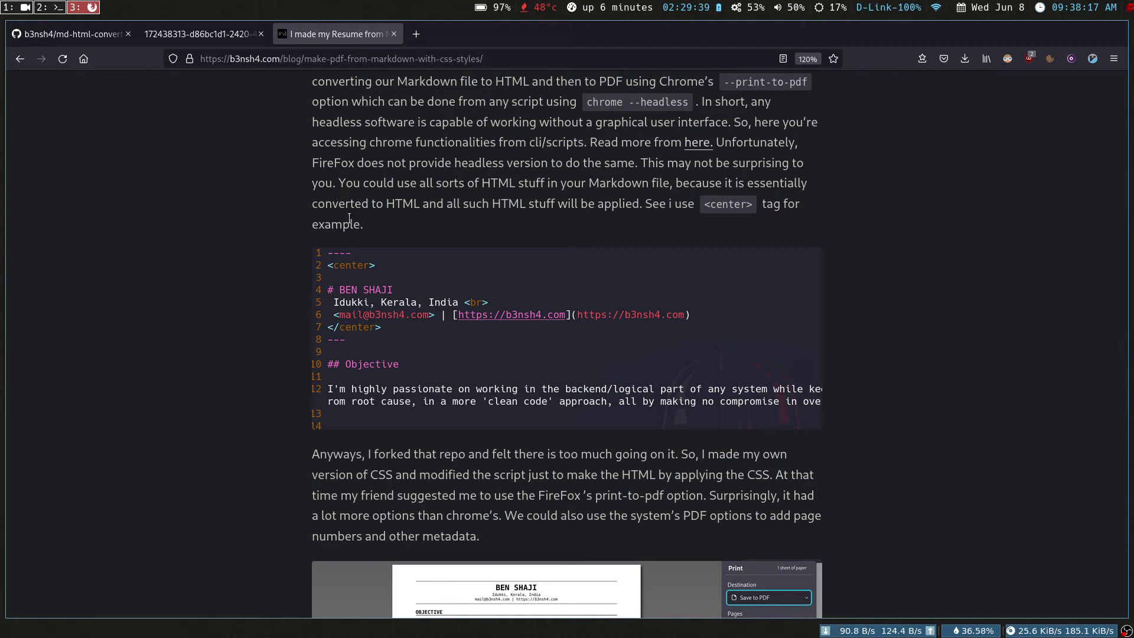
pyautogui.scroll(-5, 349, 217)
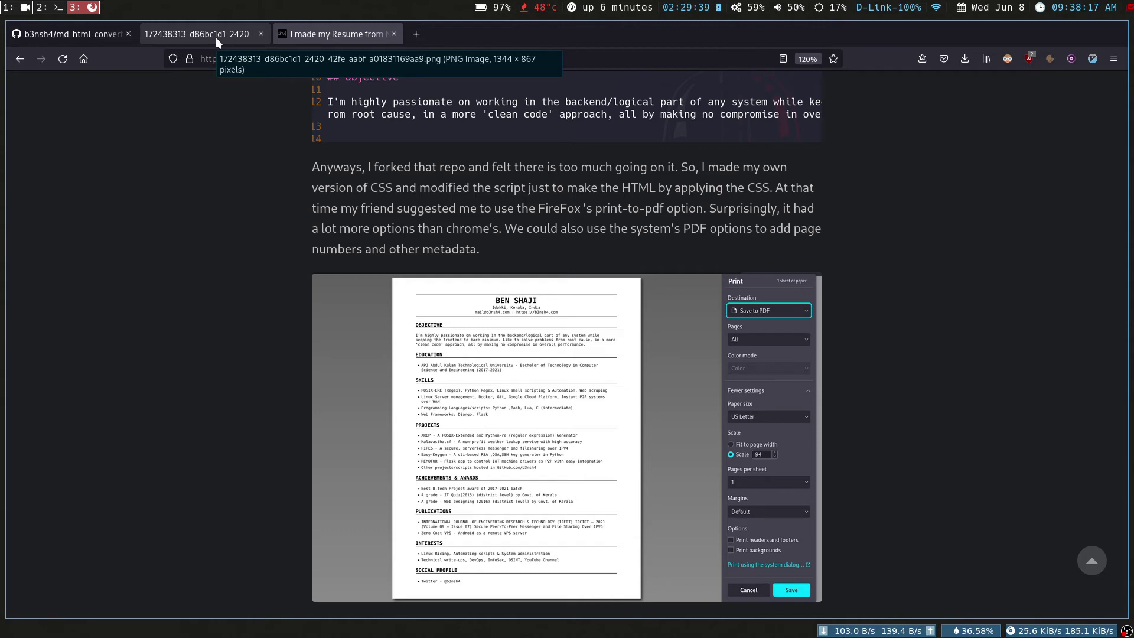
pyautogui.click(215, 37)
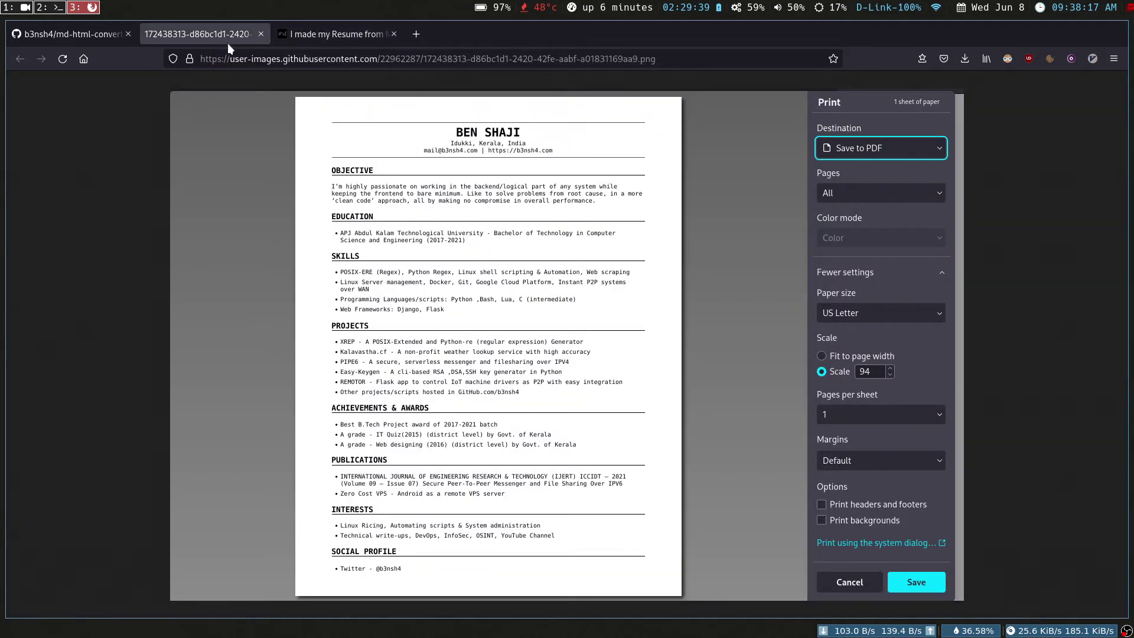
pyautogui.hotkey('ctrl', '+')
pyautogui.hotkey('ctrl', '+')
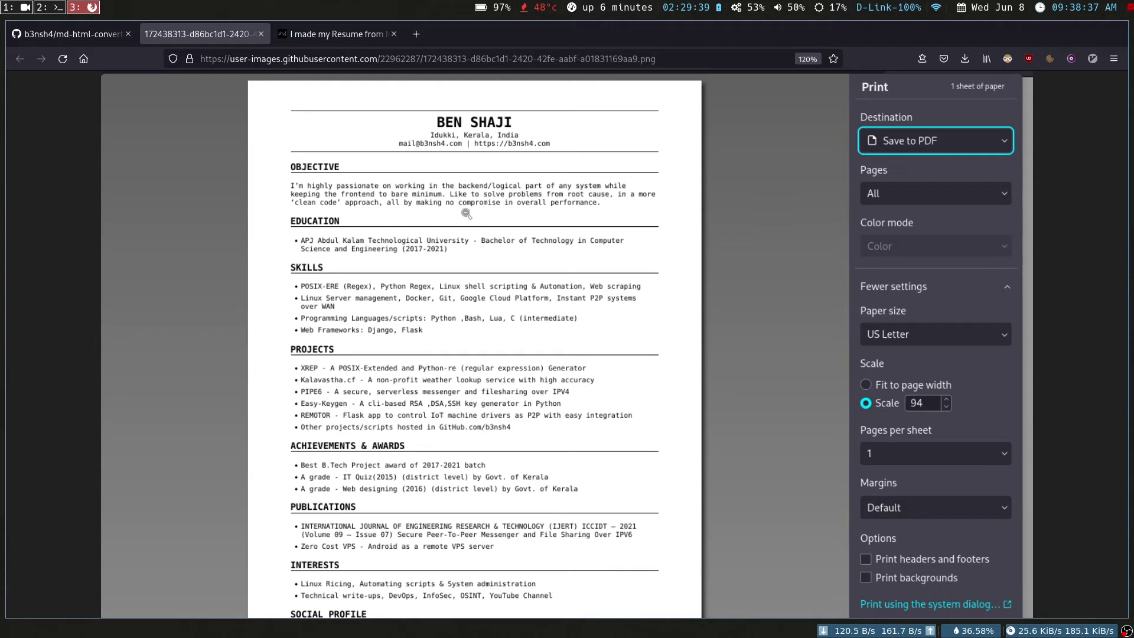
pyautogui.press('super+2')
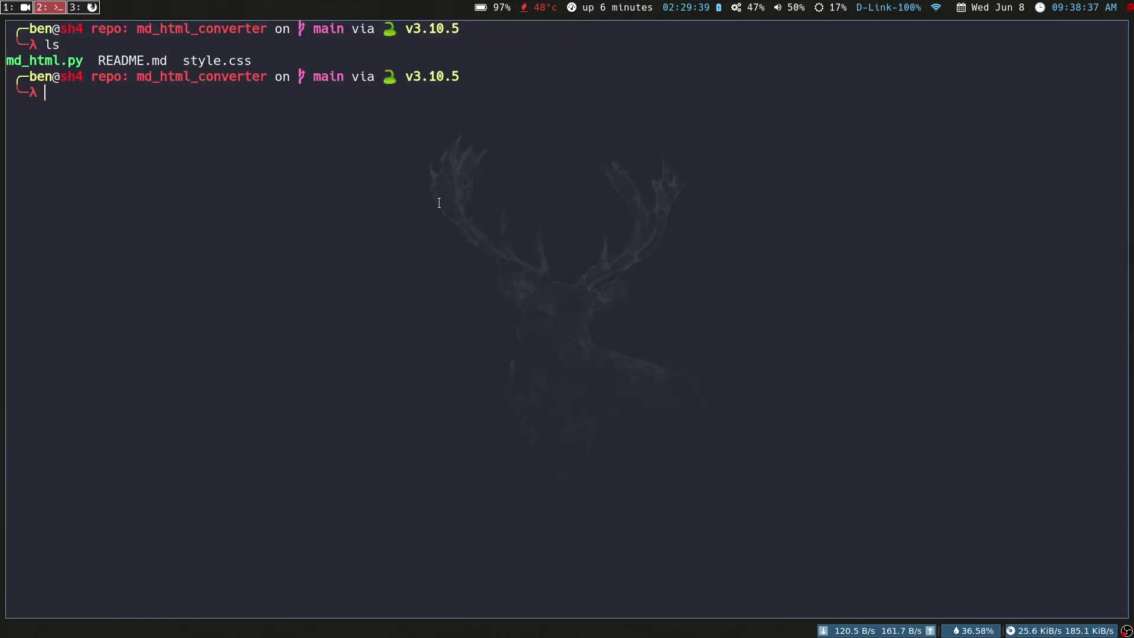
# List the repo, then open ~/Docs/resume/RESUME.md in Vim.
pyautogui.write('ls')
pyautogui.press('Return')
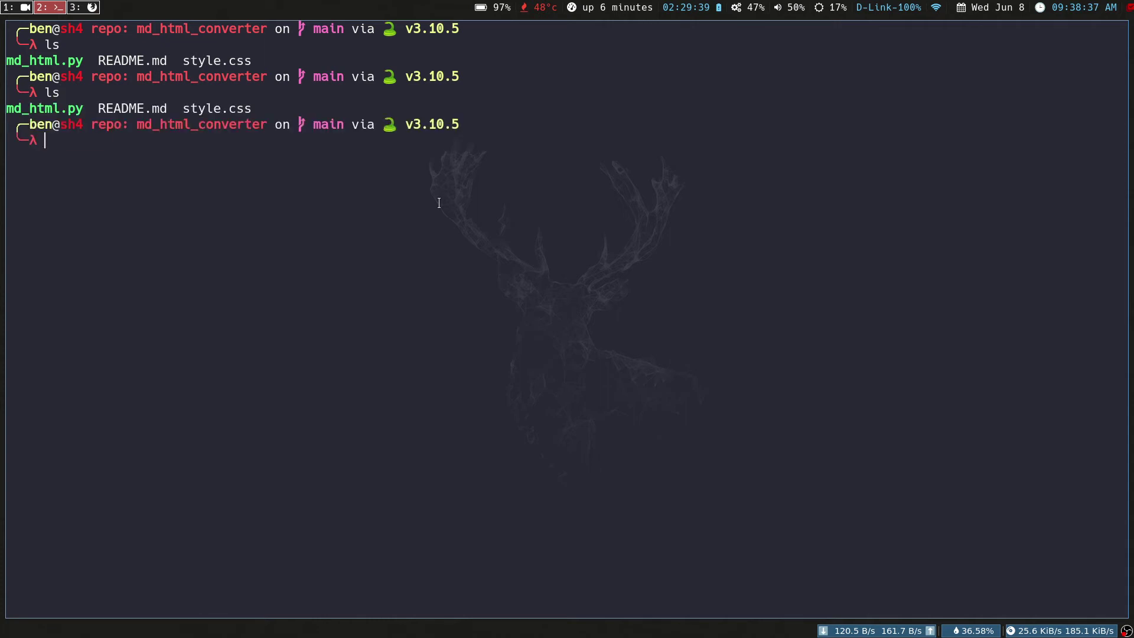
pyautogui.write('vim ~/')
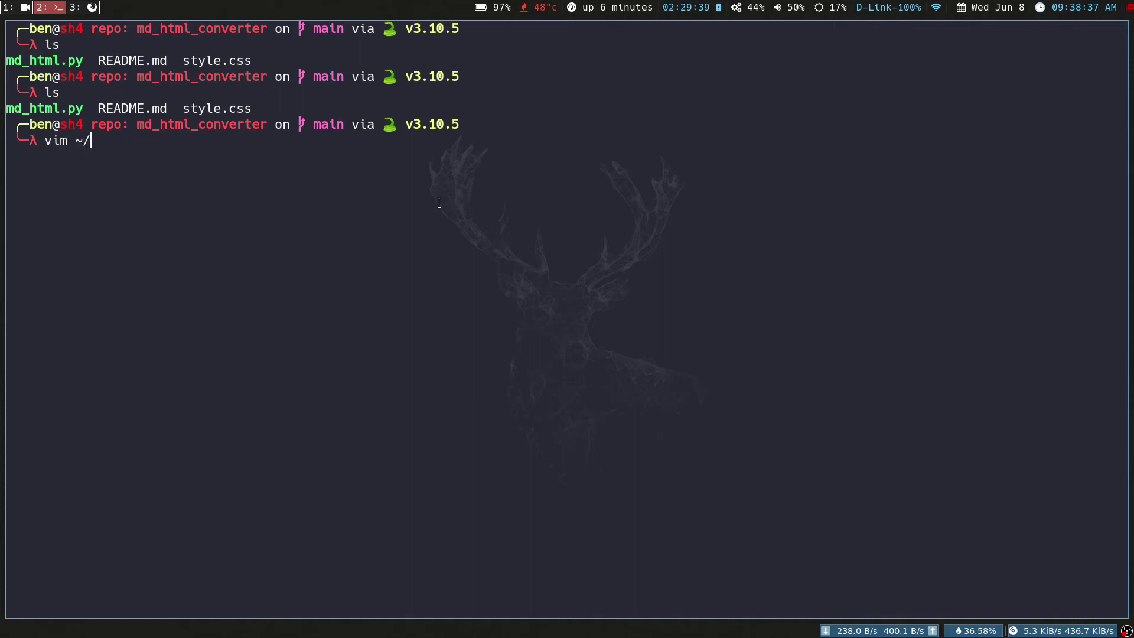
pyautogui.write('Docs/Res')
pyautogui.press('BackSpace')
pyautogui.press('BackSpace')
pyautogui.press('BackSpace')
pyautogui.write('re')
pyautogui.press('Tab')
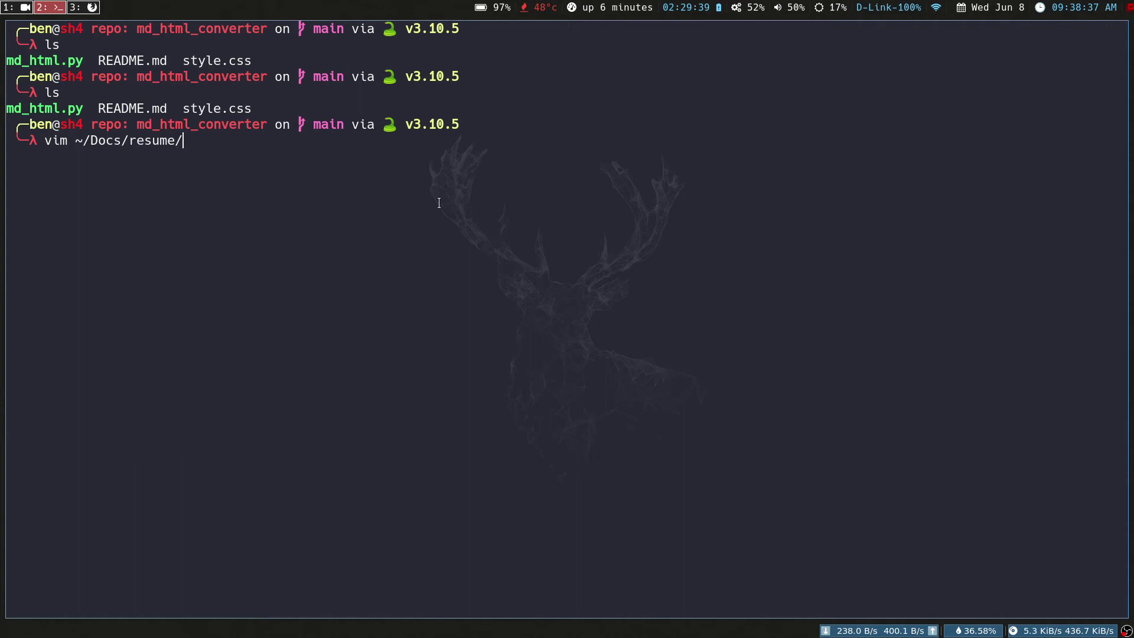
pyautogui.write('RES')
pyautogui.press('Tab')
pyautogui.write('md')
pyautogui.press('Return')
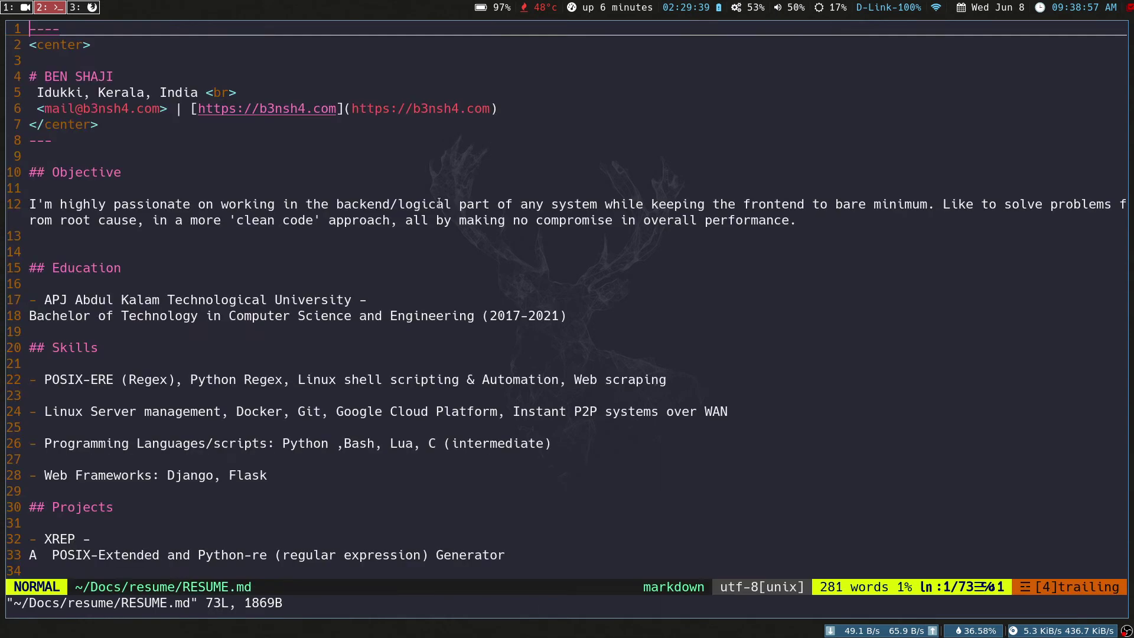
# Compare the Skills and Projects sections in Vim against the browser's resume preview.
pyautogui.press('super+3')
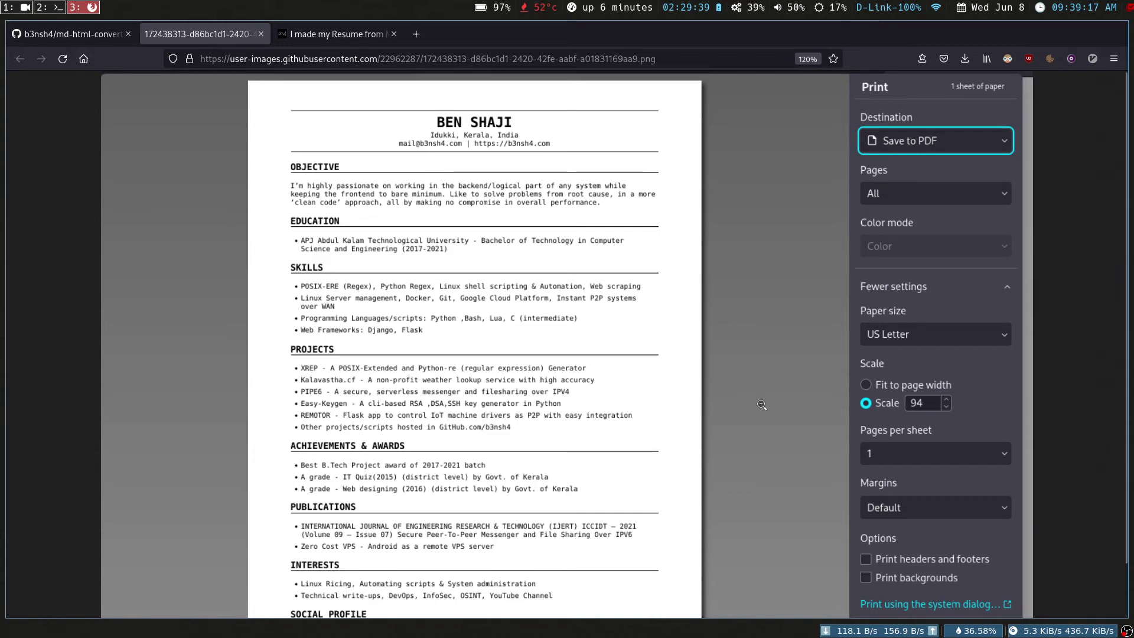
pyautogui.press('super+2')
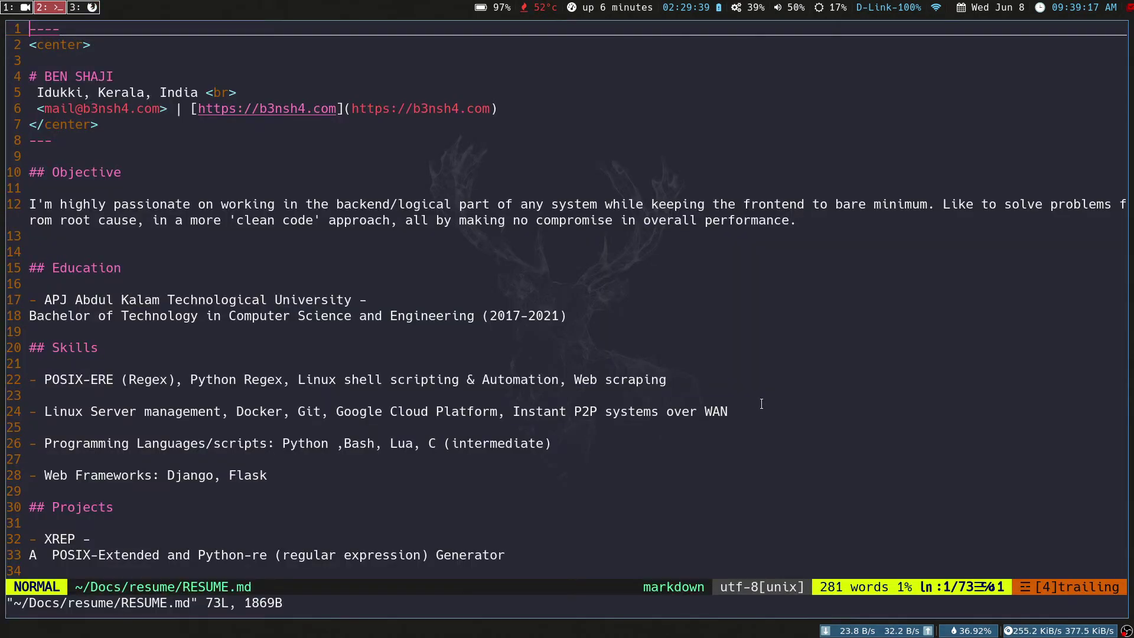
pyautogui.press('j')
pyautogui.press('j')
pyautogui.press('j')
pyautogui.press('j')
pyautogui.press('j')
pyautogui.press('j')
pyautogui.press('j')
pyautogui.press('j')
pyautogui.press('j')
pyautogui.press('j')
pyautogui.press('j')
pyautogui.press('j')
pyautogui.press('j')
pyautogui.press('j')
pyautogui.press('j')
pyautogui.press('j')
pyautogui.press('j')
pyautogui.press('j')
pyautogui.press('j')
pyautogui.press('j')
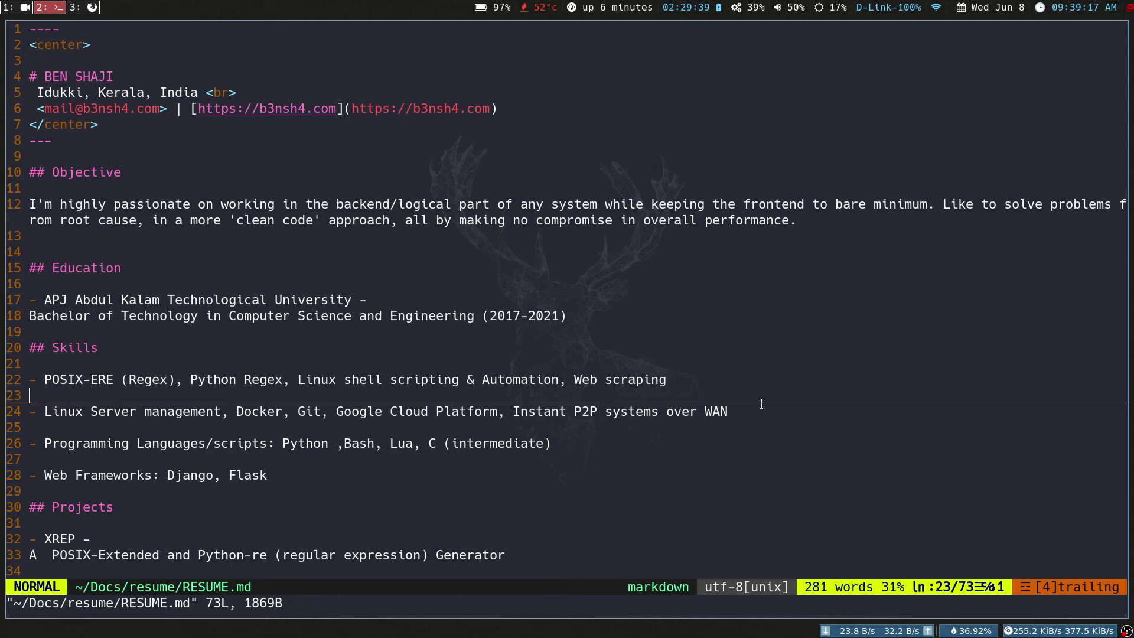
pyautogui.press('super+3')
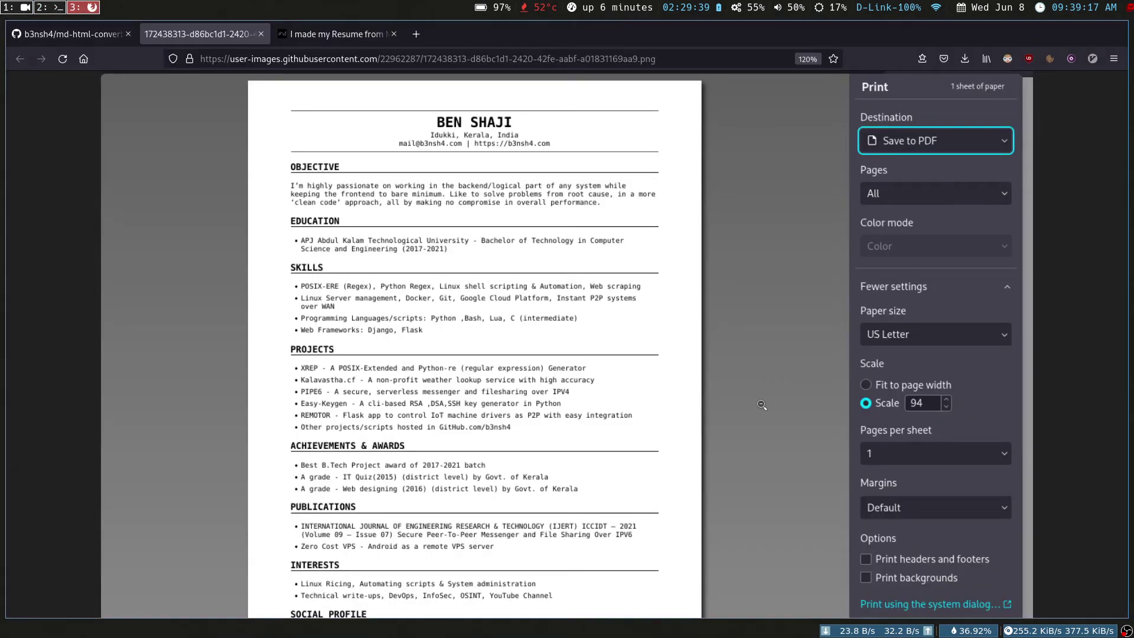
pyautogui.press('super+2')
pyautogui.press('j')
pyautogui.press('j')
pyautogui.press('j')
pyautogui.press('j')
pyautogui.press('j')
pyautogui.press('j')
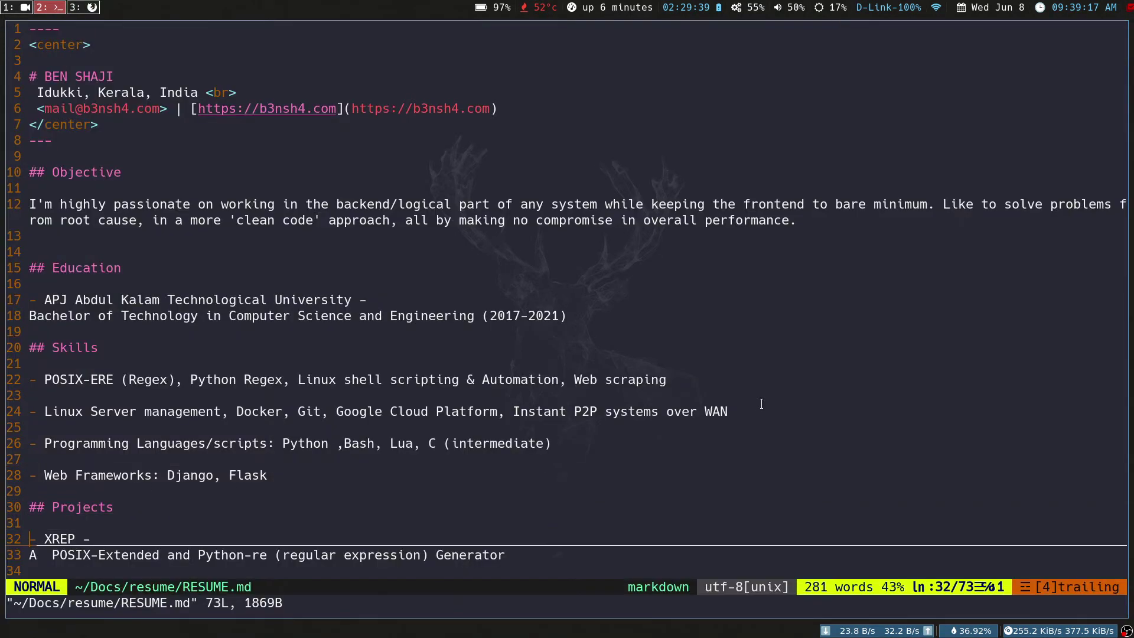
# Quit Vim with :q and list the repo directory again.
pyautogui.press(':')
pyautogui.write('q')
pyautogui.press('Return')
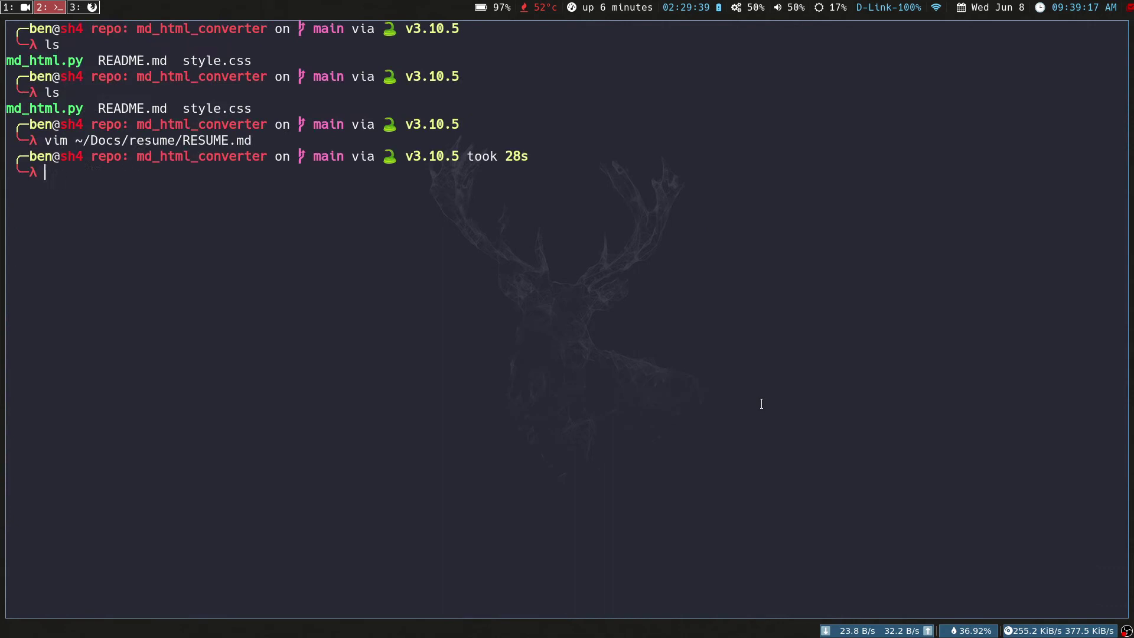
pyautogui.write('ls')
pyautogui.press('Return')
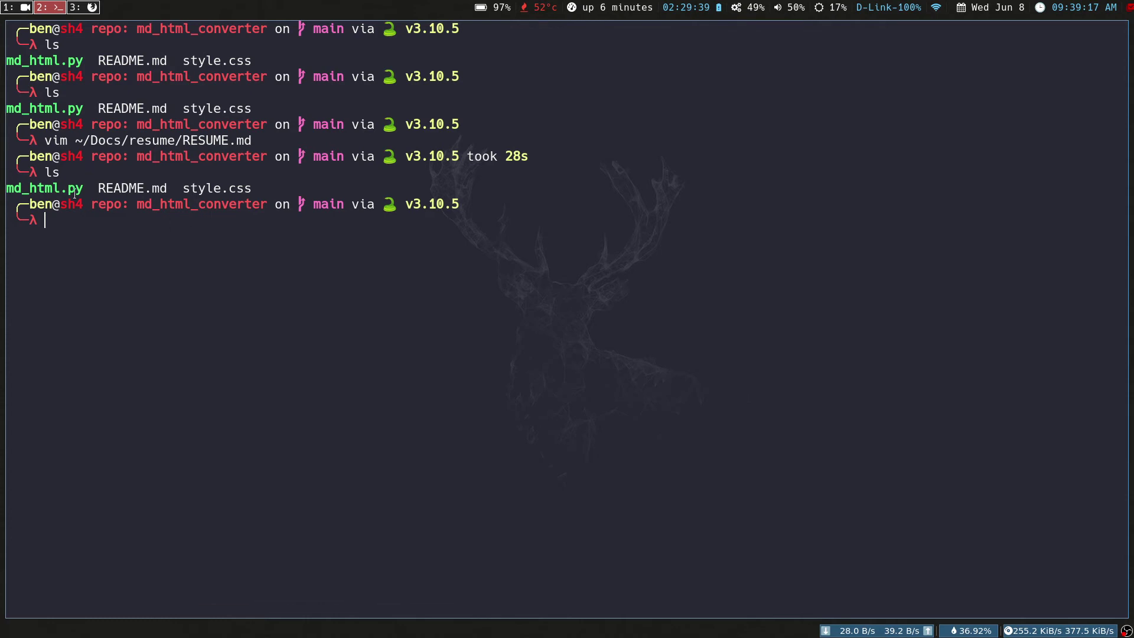
# Bring up the b3nsh4/md-html-converter repository tab and scroll through its README notes.
pyautogui.click(72, 8)
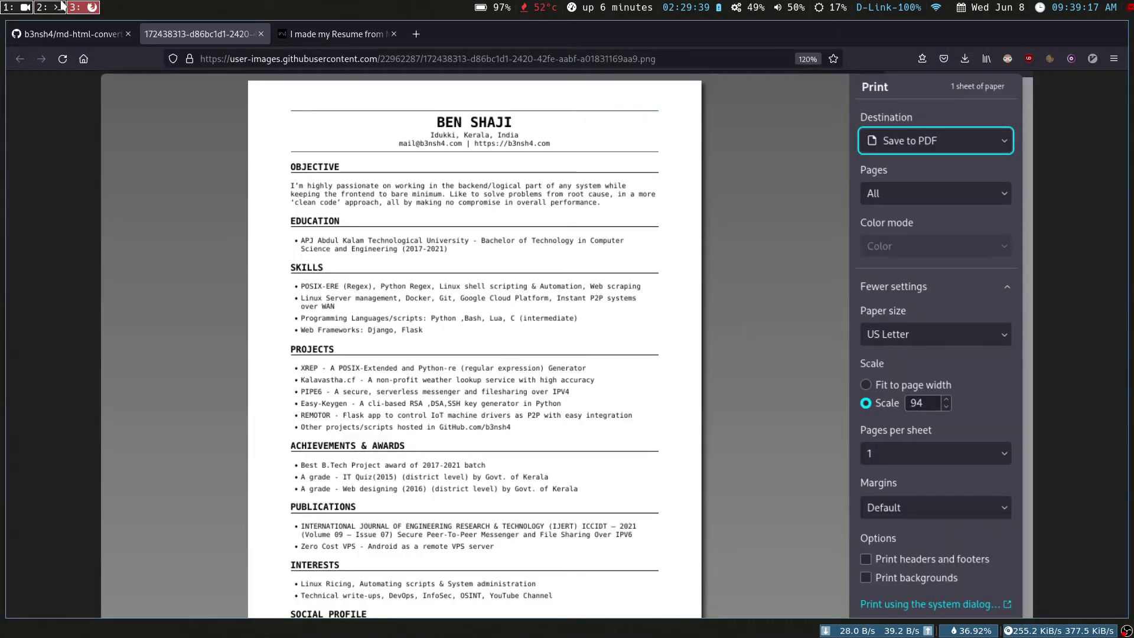
pyautogui.click(59, 41)
pyautogui.scroll(4, 253, 201)
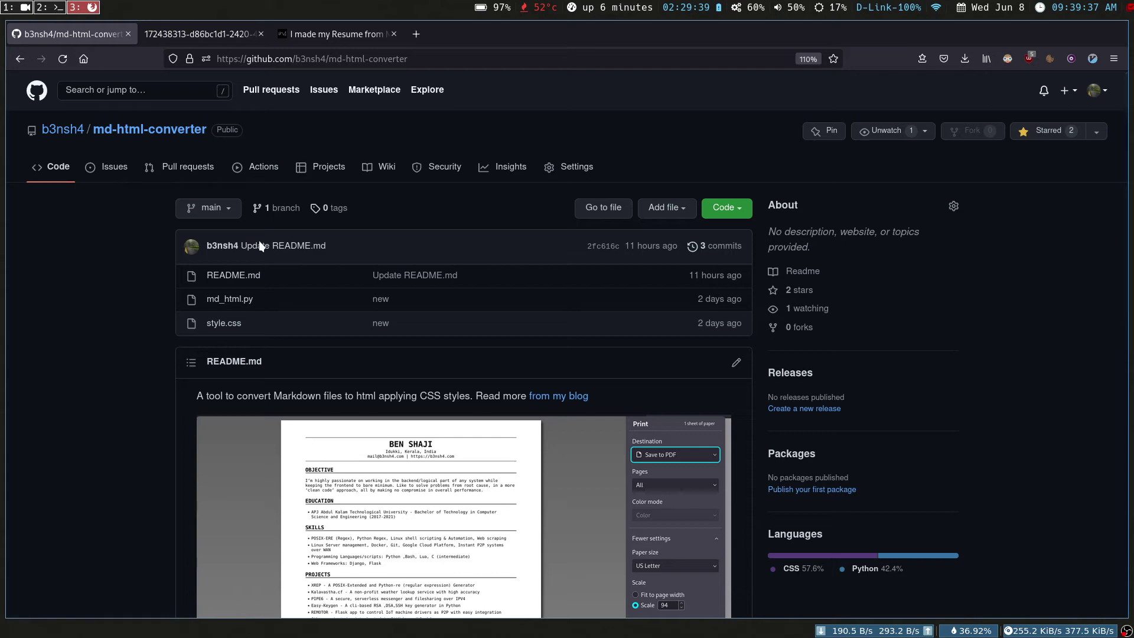
pyautogui.scroll(-3, 277, 265)
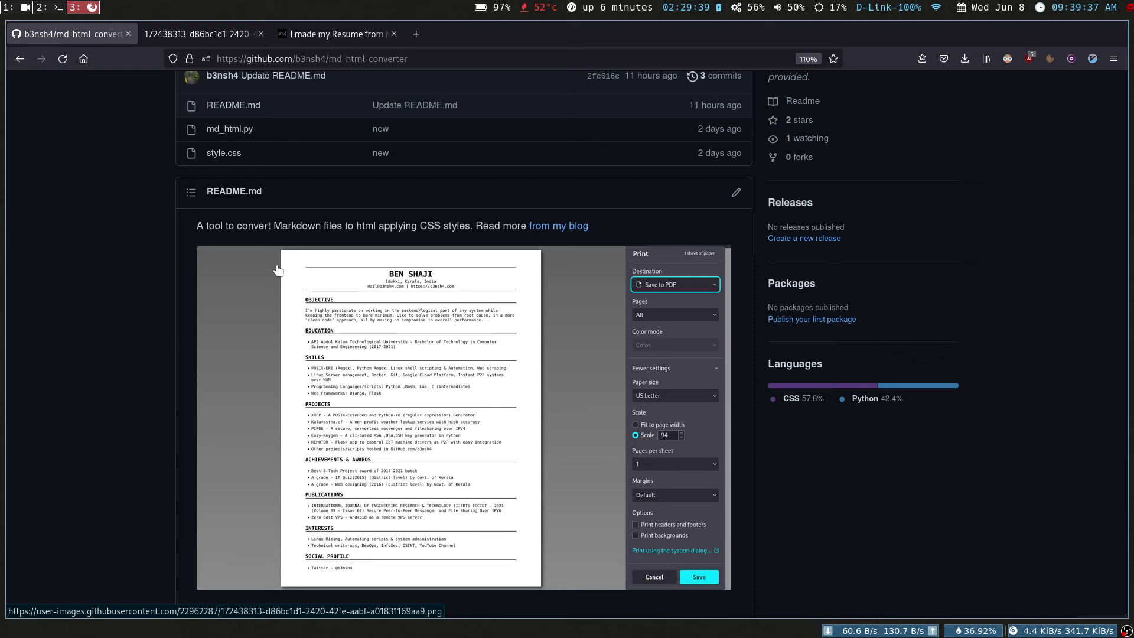
pyautogui.scroll(3, 278, 270)
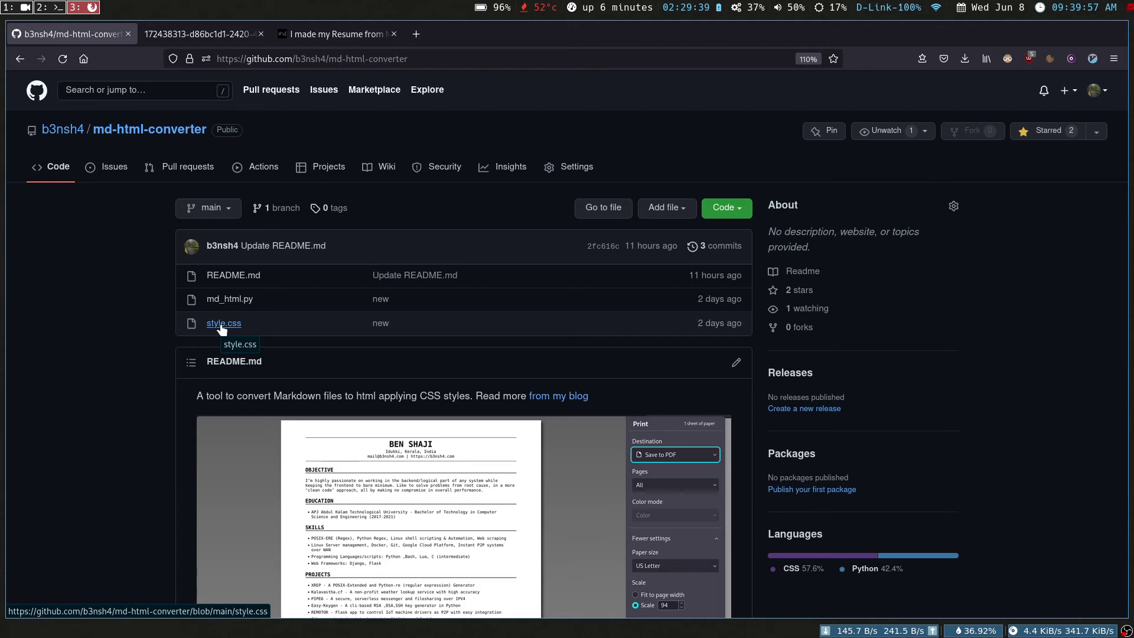
pyautogui.scroll(-10, 254, 274)
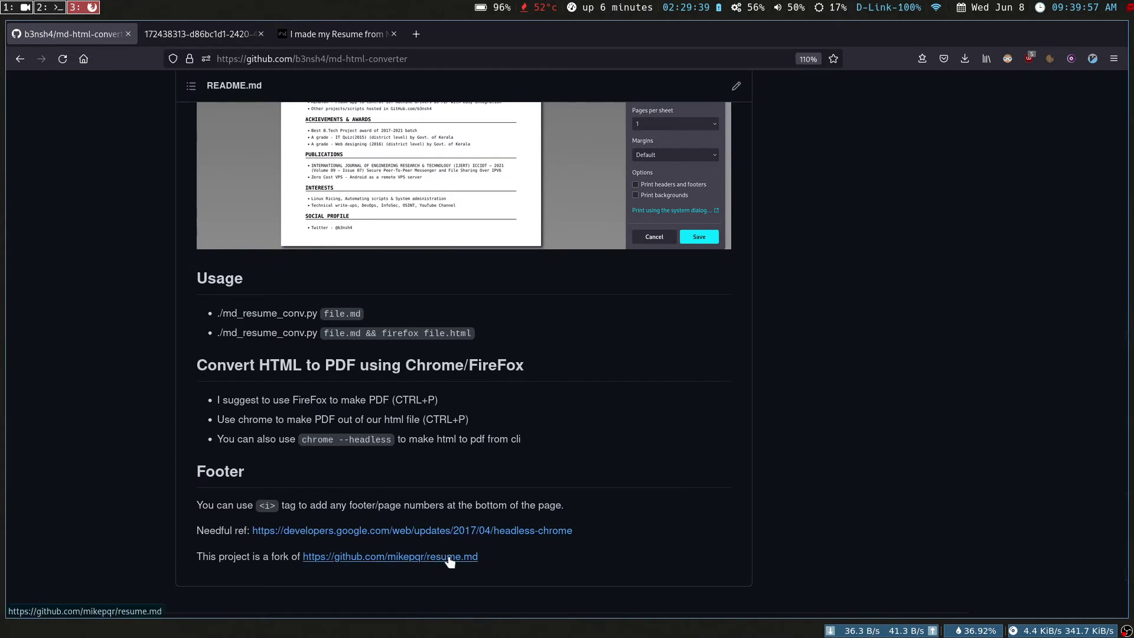
pyautogui.scroll(10, 355, 530)
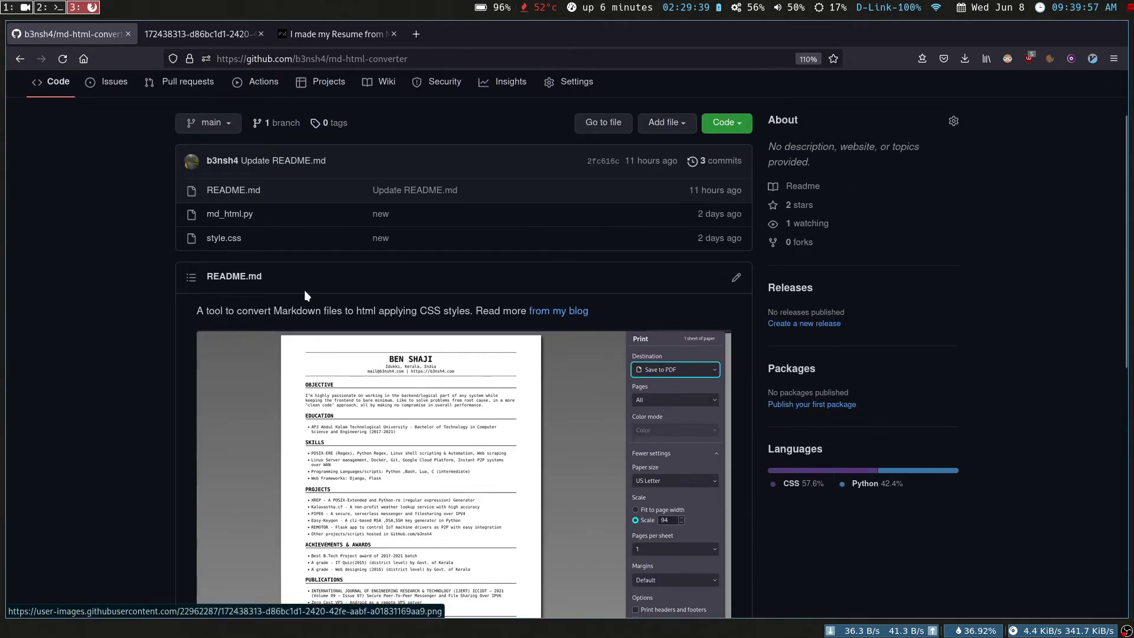
# Open md_html.py on GitHub and scroll through its title and make_html code.
pyautogui.click(244, 218)
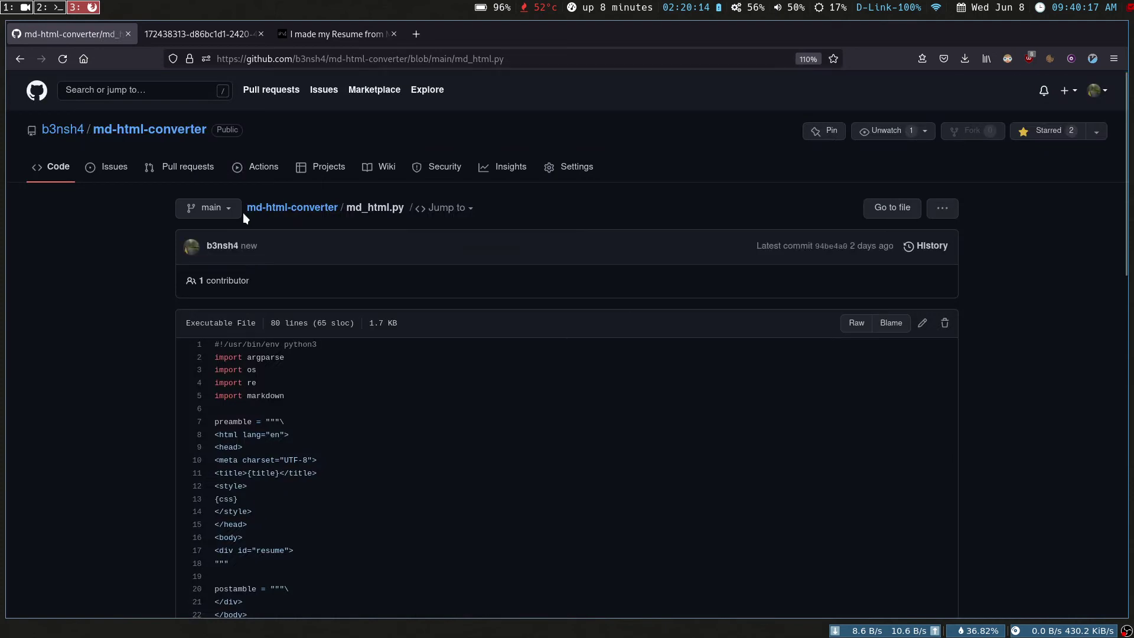
pyautogui.scroll(-10, 268, 251)
pyautogui.scroll(-5, 267, 251)
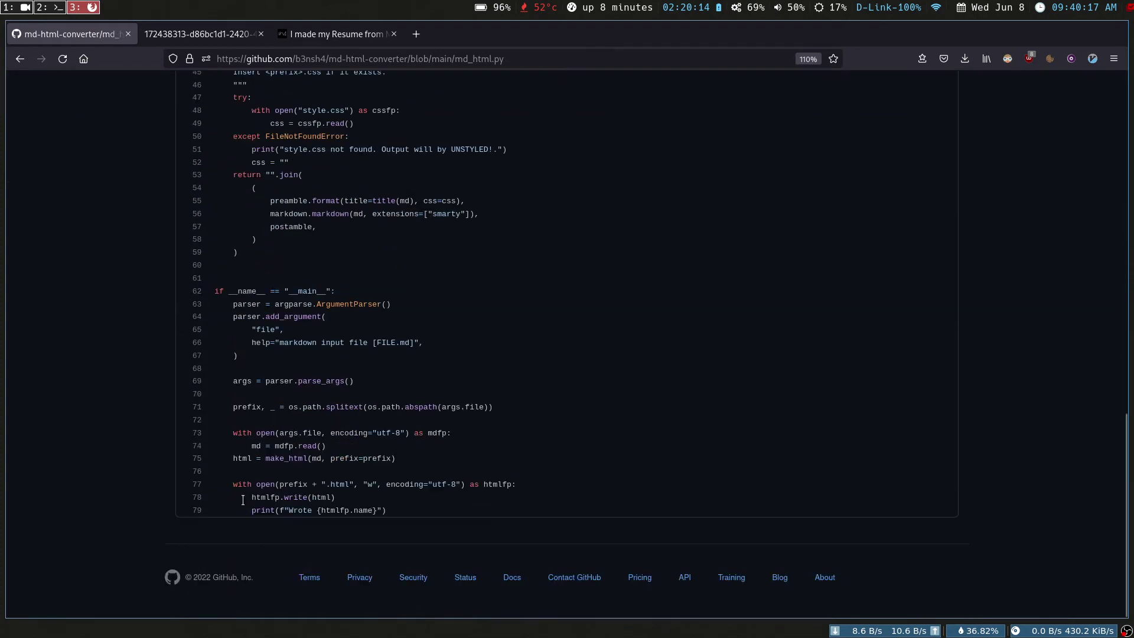
pyautogui.scroll(15, 244, 491)
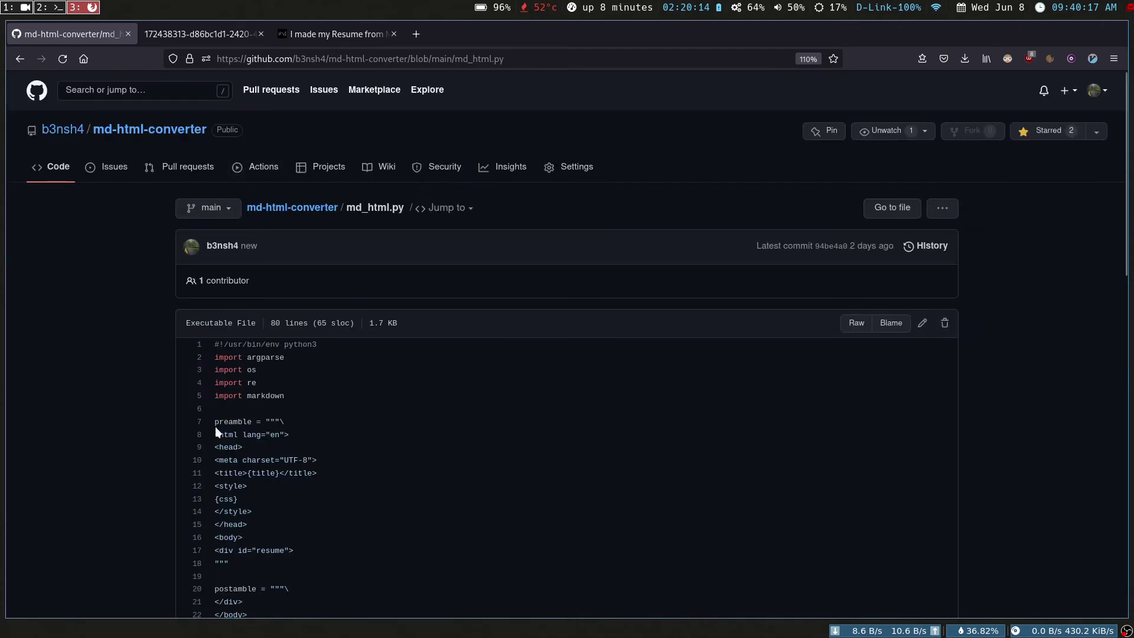
pyautogui.scroll(-15, 215, 427)
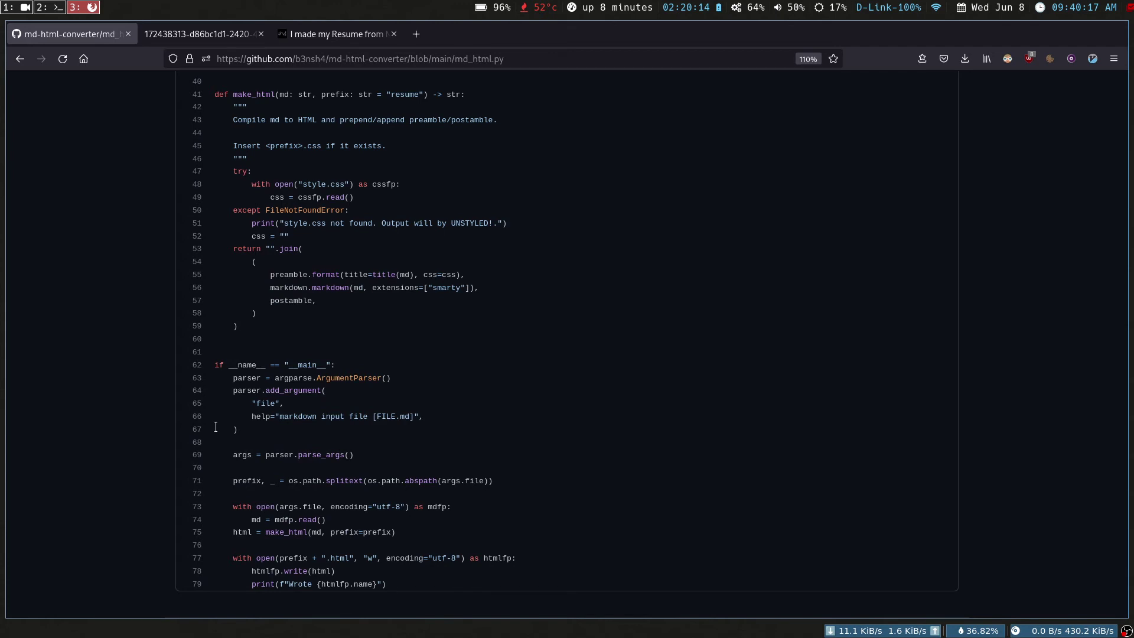
# Back in the terminal, change into ~/Docs/resume and list its files.
pyautogui.press('super+1')
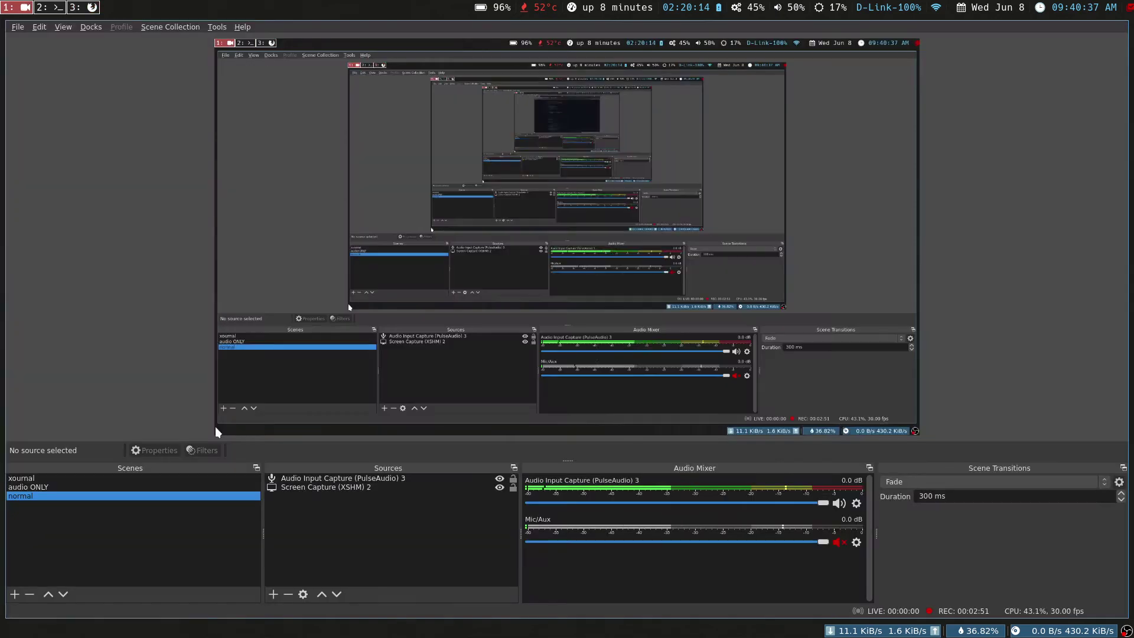
pyautogui.press('super+2')
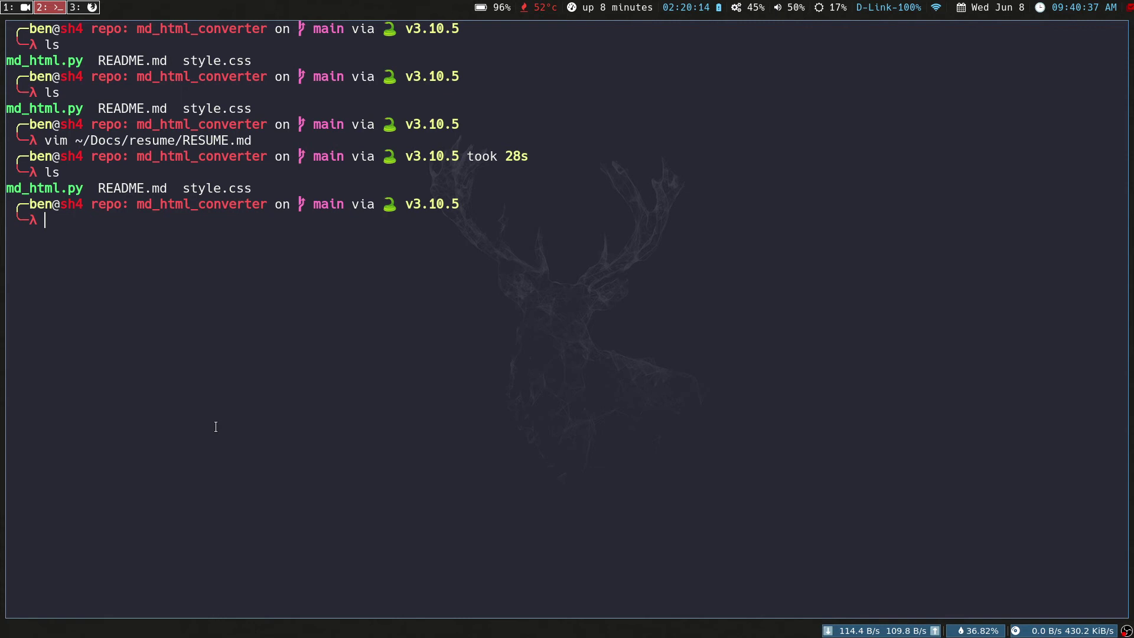
pyautogui.write('cd')
pyautogui.press('Return')
pyautogui.write('cd ')
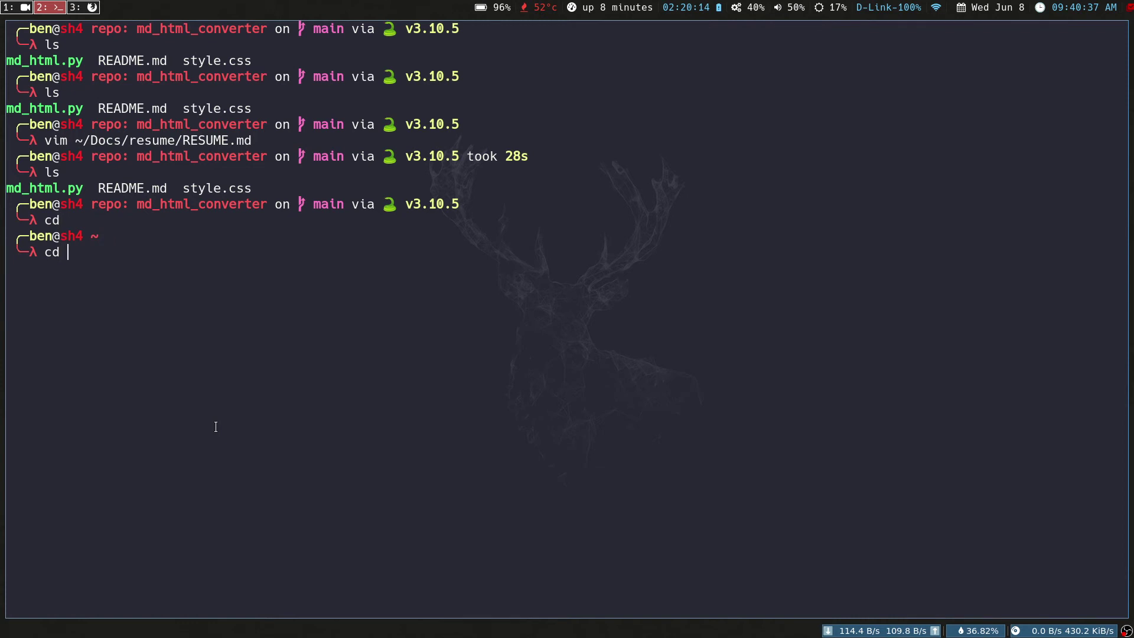
pyautogui.write('Docs/')
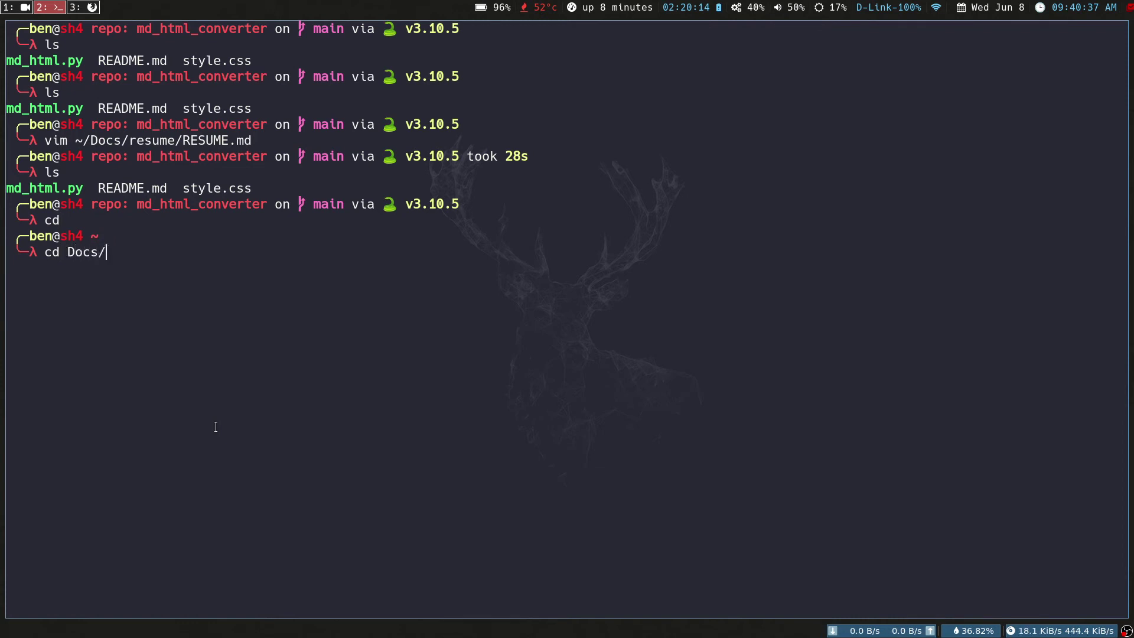
pyautogui.write('res')
pyautogui.press('Tab')
pyautogui.press('Return')
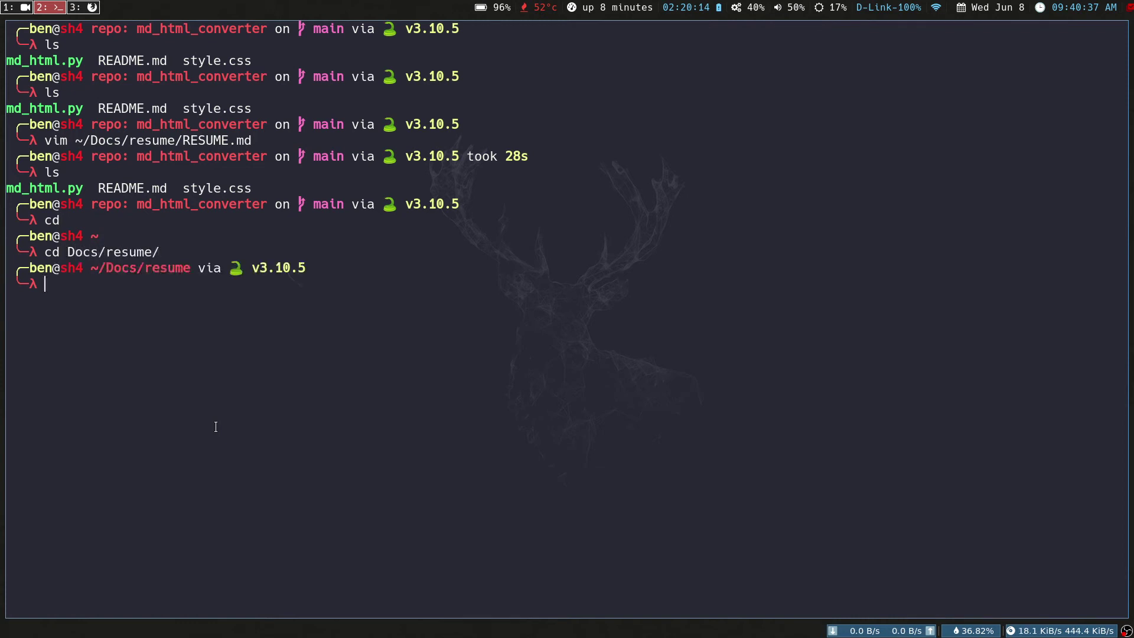
pyautogui.write('ls')
pyautogui.press('Return')
# Delete the old RESUME.html with rm.
pyautogui.write('rm RES')
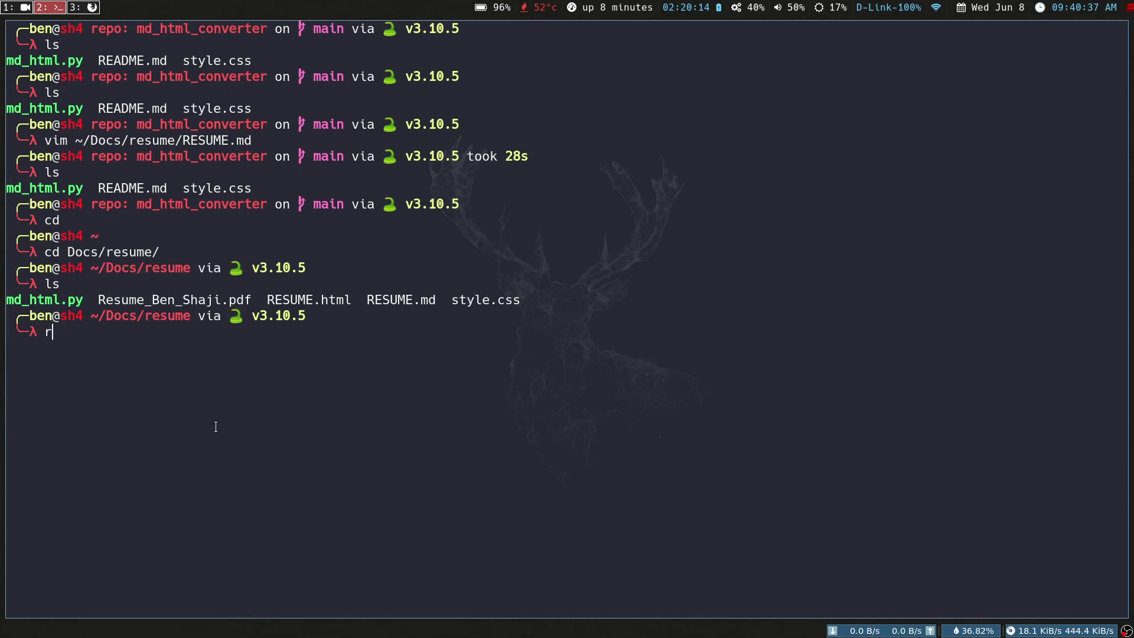
pyautogui.press('Tab')
pyautogui.write('html')
pyautogui.press('Return')
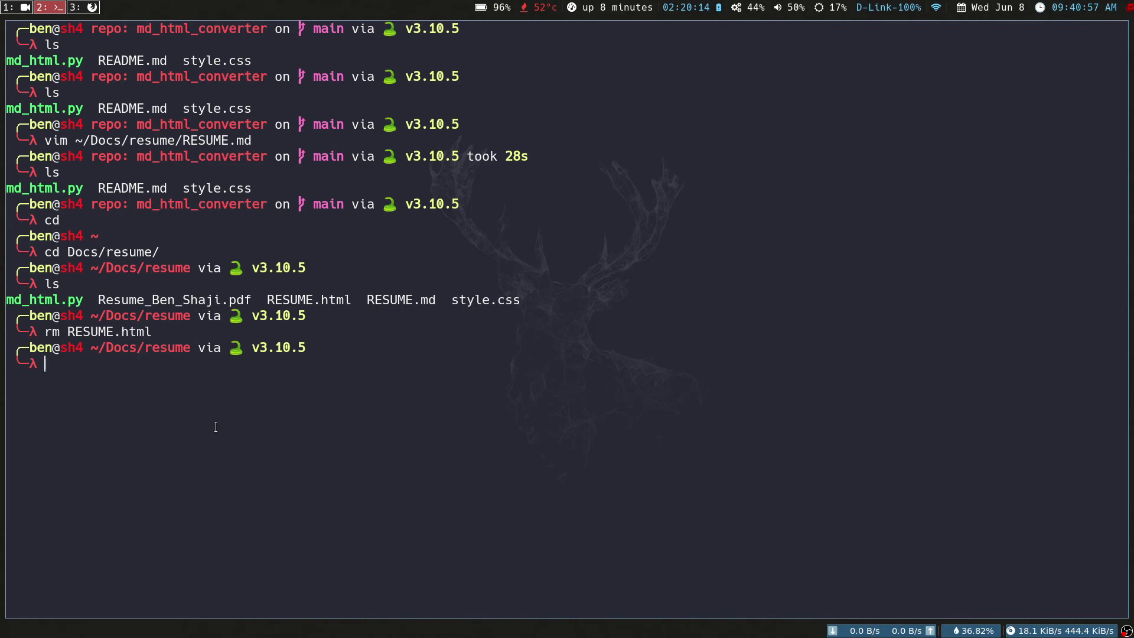
# Run ./md_html.py RESUME.md to write a fresh RESUME.html.
pyautogui.write('./md')
pyautogui.press('Tab')
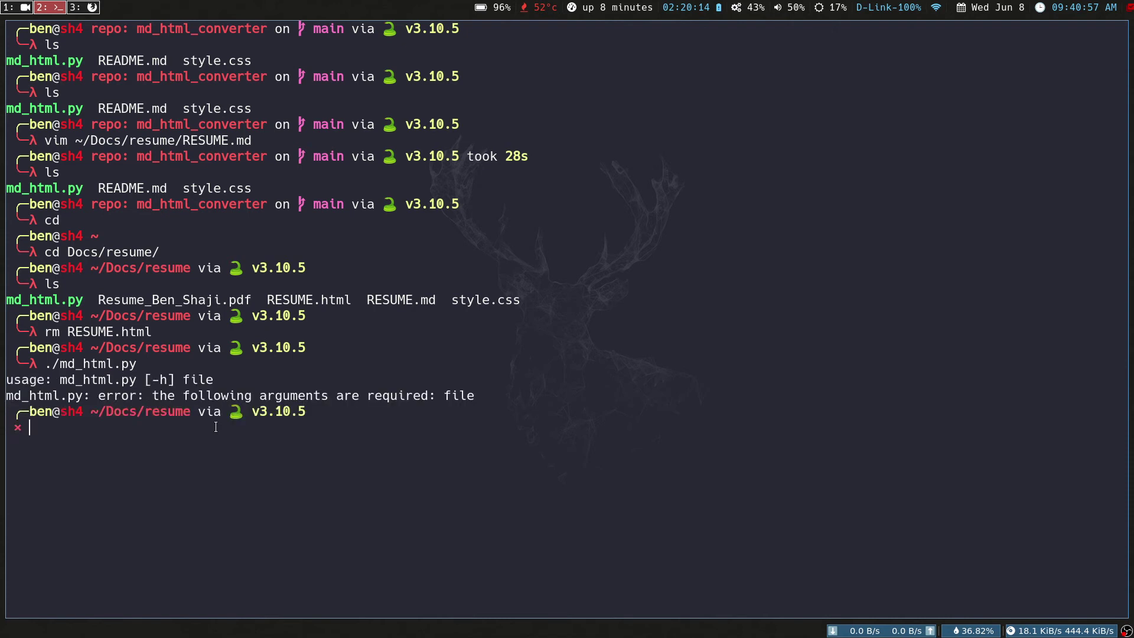
pyautogui.write('ls')
pyautogui.press('Return')
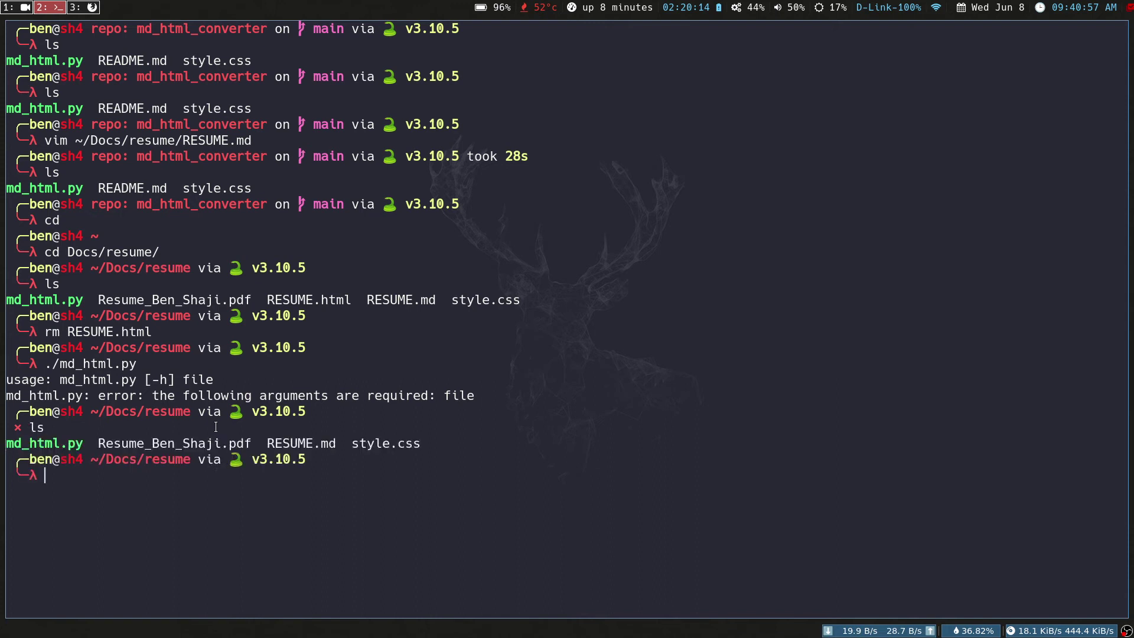
pyautogui.write('./md')
pyautogui.press('Tab')
pyautogui.write('RE')
pyautogui.press('Tab')
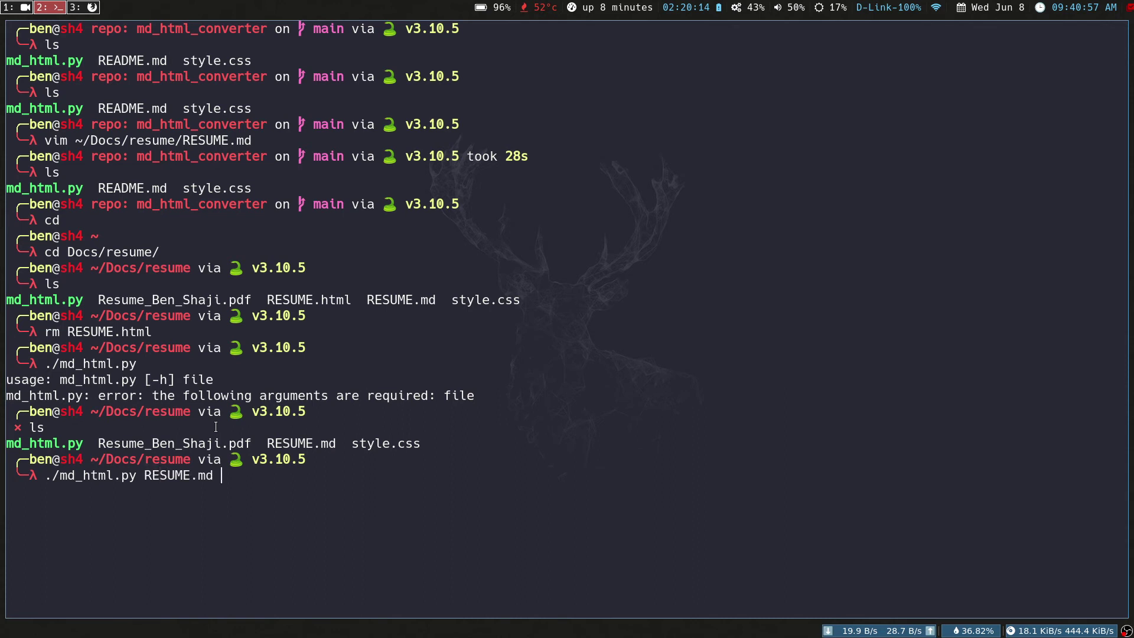
pyautogui.press('Return')
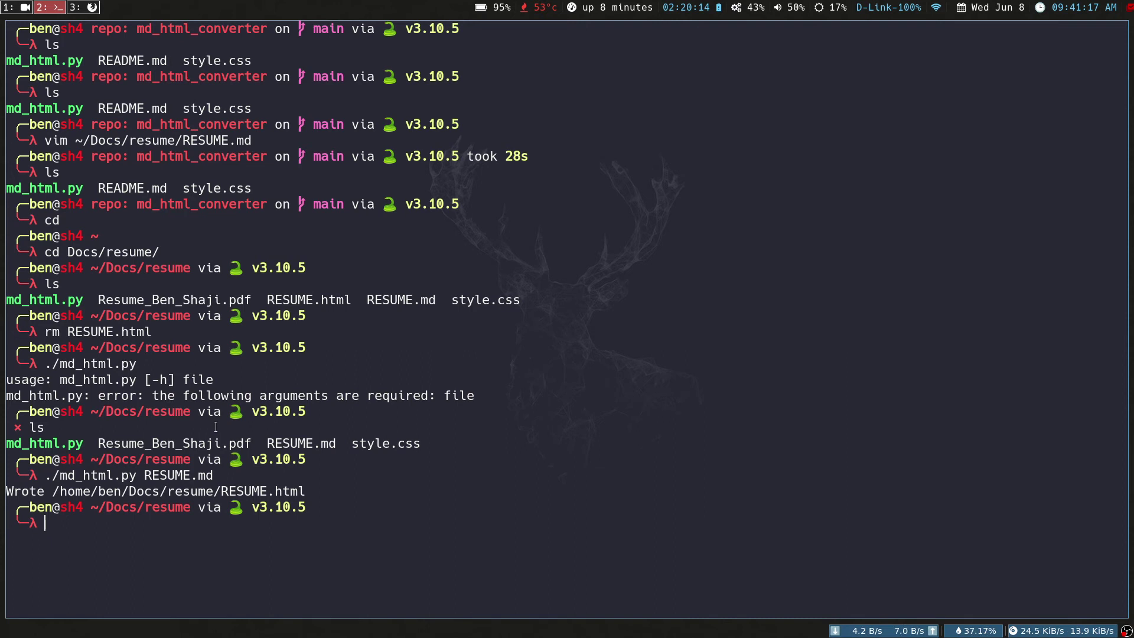
pyautogui.write('vij')
pyautogui.press('BackSpace')
pyautogui.write('m sty')
pyautogui.press('Tab')
pyautogui.press('Return')
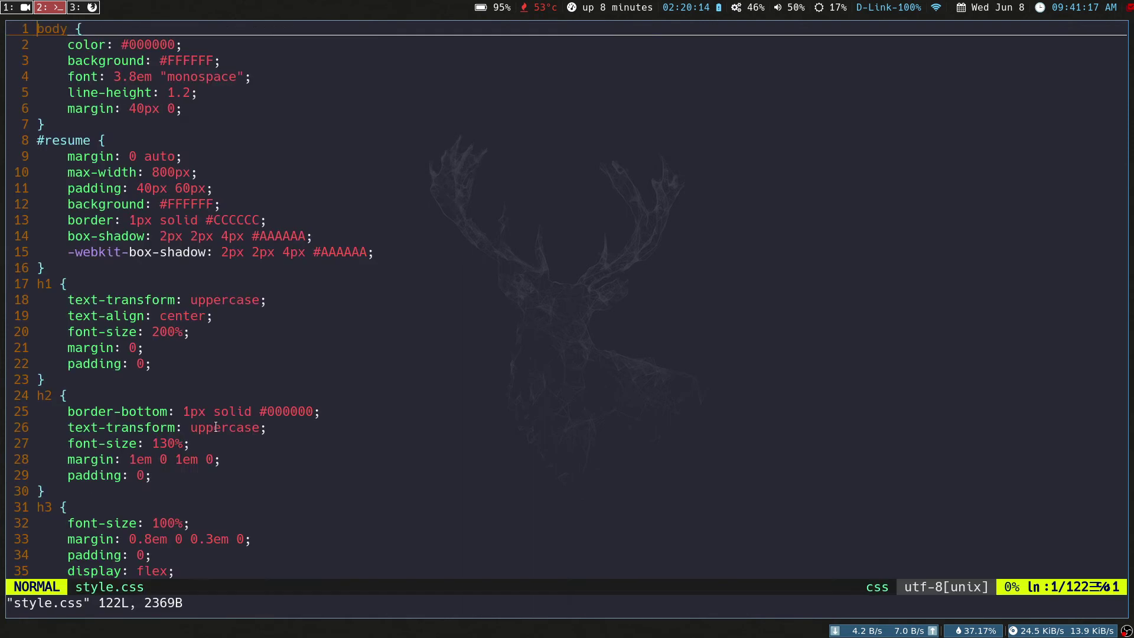
pyautogui.press('j')
pyautogui.press('j')
pyautogui.press('j')
pyautogui.press('j')
pyautogui.press('j')
pyautogui.press('j')
pyautogui.press('j')
pyautogui.press('j')
pyautogui.press('j')
pyautogui.press('j')
pyautogui.press('j')
pyautogui.press('j')
pyautogui.press('j')
pyautogui.press('j')
pyautogui.press('j')
pyautogui.press('j')
pyautogui.press('j')
pyautogui.press('j')
pyautogui.press('j')
pyautogui.press('j')
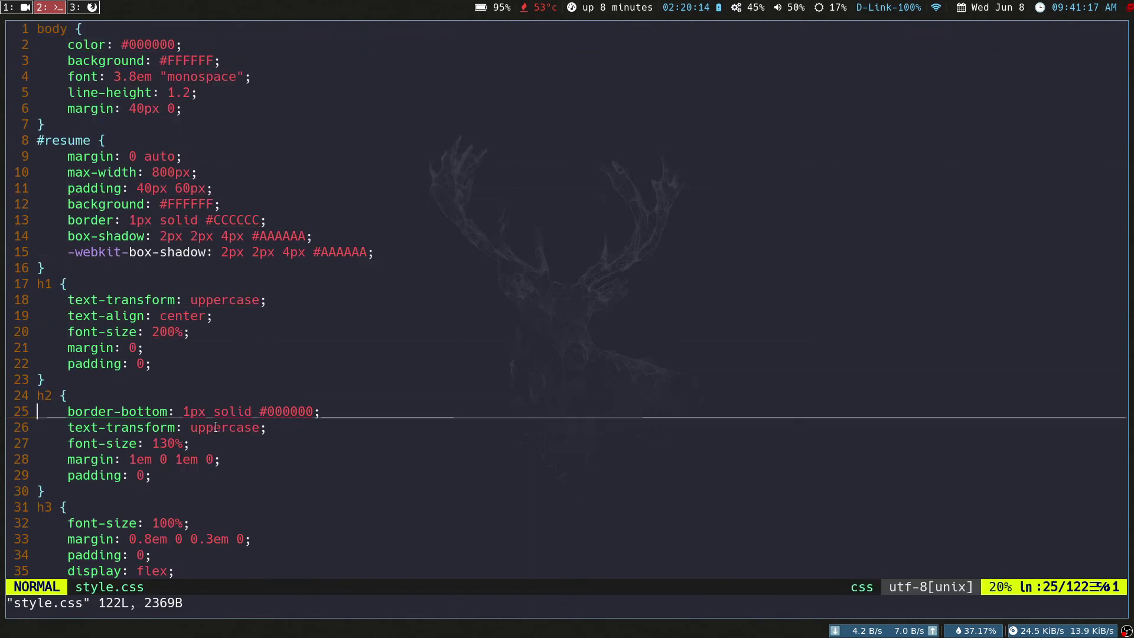
pyautogui.press('j')
pyautogui.press('j')
pyautogui.press('j')
pyautogui.press('j')
pyautogui.press('j')
pyautogui.press('j')
pyautogui.press('j')
pyautogui.press('j')
pyautogui.press('j')
pyautogui.press('j')
pyautogui.press('j')
pyautogui.press('j')
pyautogui.press('j')
pyautogui.press('j')
pyautogui.press('j')
pyautogui.press('j')
pyautogui.press('j')
pyautogui.press('j')
pyautogui.press('j')
pyautogui.press('j')
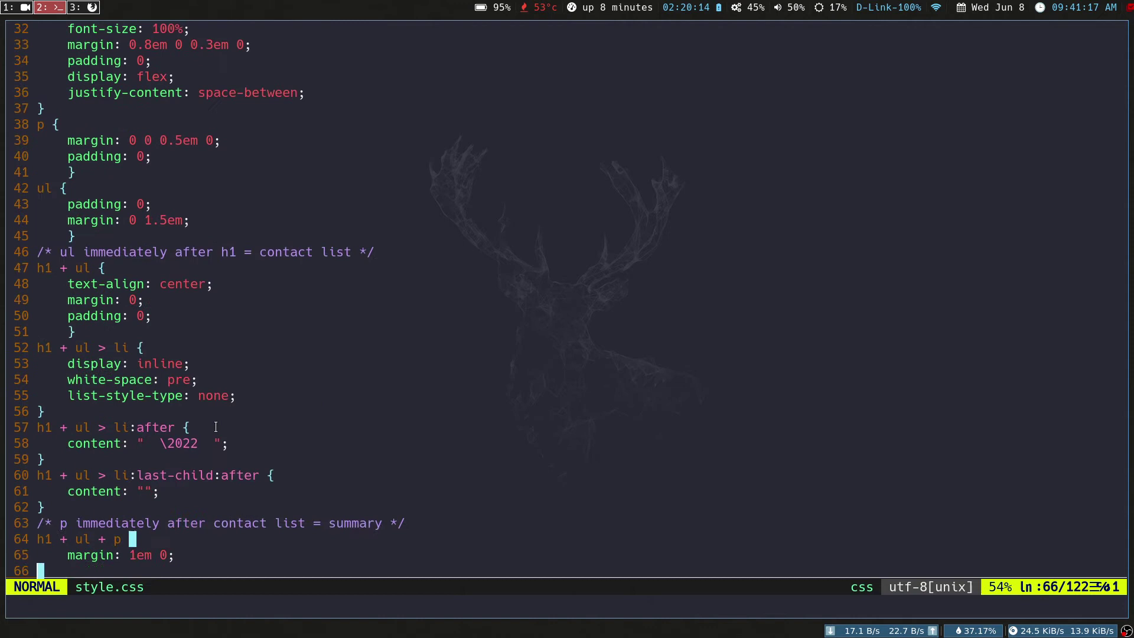
pyautogui.press('j')
pyautogui.press('j')
pyautogui.press('j')
pyautogui.press('j')
pyautogui.press('j')
pyautogui.press('j')
pyautogui.press('j')
pyautogui.press('j')
pyautogui.press('j')
pyautogui.press('j')
pyautogui.press('j')
pyautogui.press('j')
pyautogui.press('j')
pyautogui.press('j')
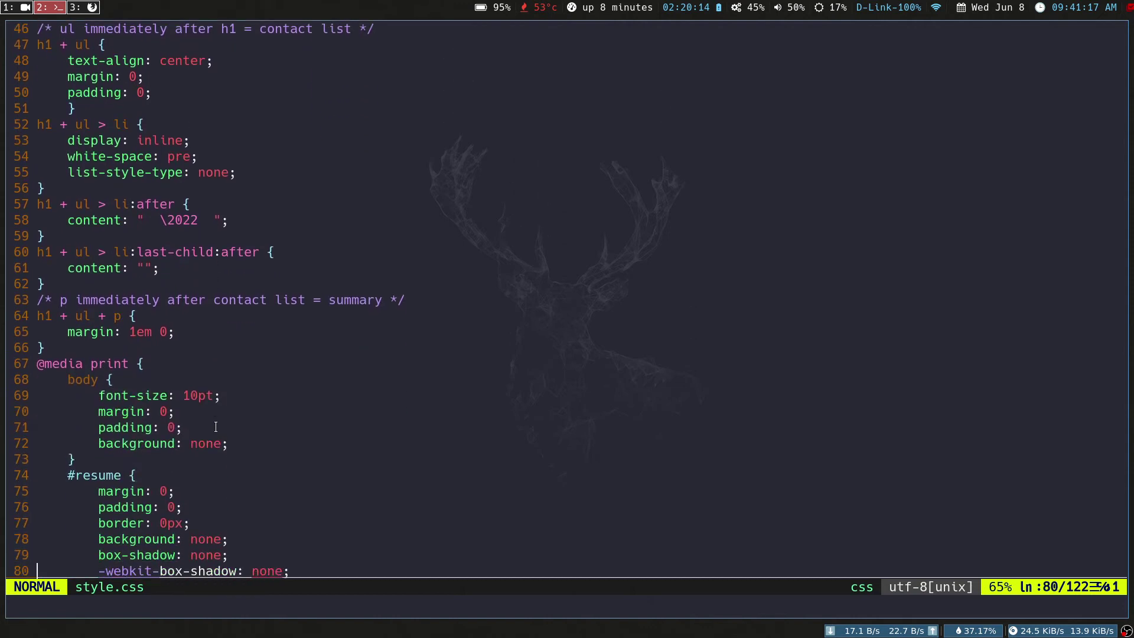
pyautogui.press('j')
pyautogui.press('j')
pyautogui.press('j')
pyautogui.press('j')
pyautogui.press('j')
pyautogui.press('j')
pyautogui.press('j')
pyautogui.press('j')
pyautogui.press('j')
pyautogui.press('j')
pyautogui.press('j')
pyautogui.press('j')
pyautogui.press('j')
pyautogui.press('j')
pyautogui.press('j')
pyautogui.press('j')
pyautogui.press('j')
pyautogui.press('j')
pyautogui.press('j')
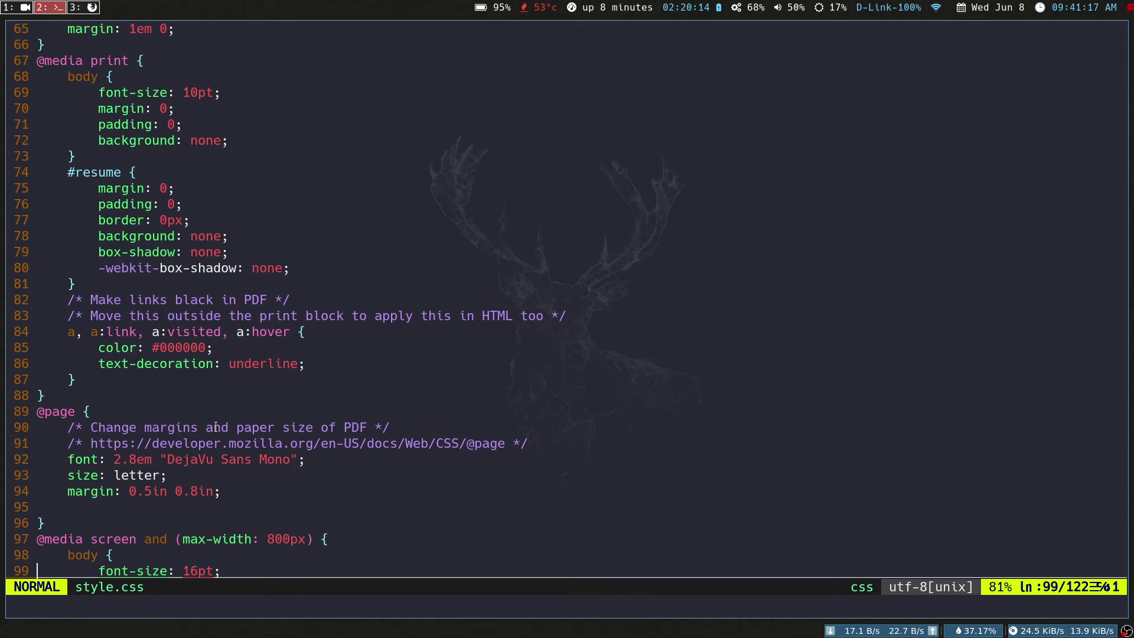
pyautogui.write(':q')
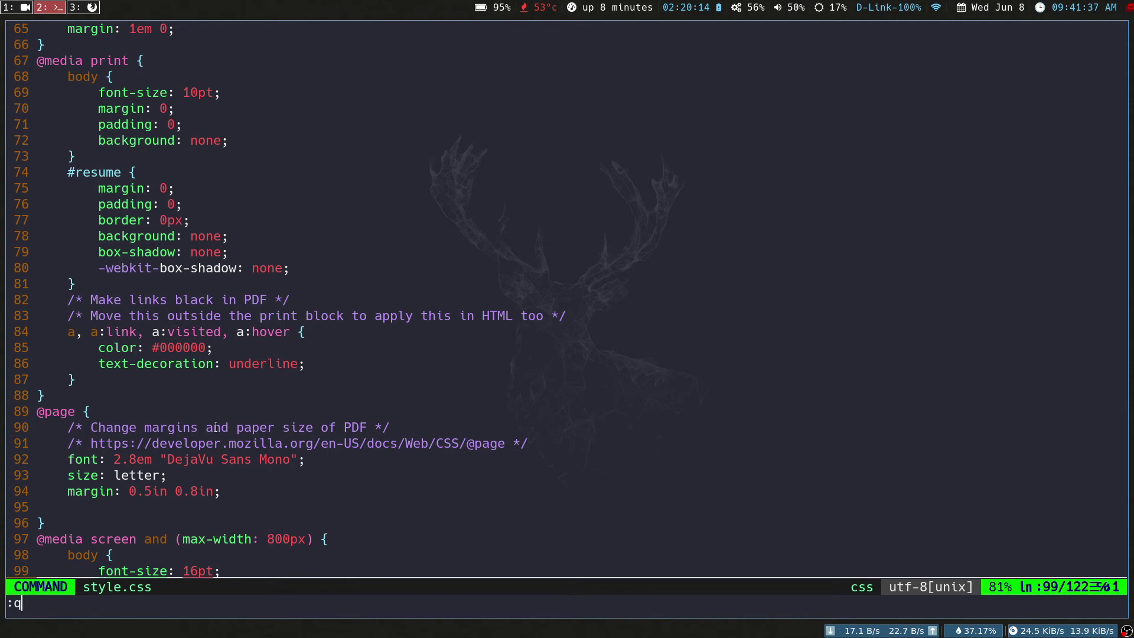
pyautogui.press('Return')
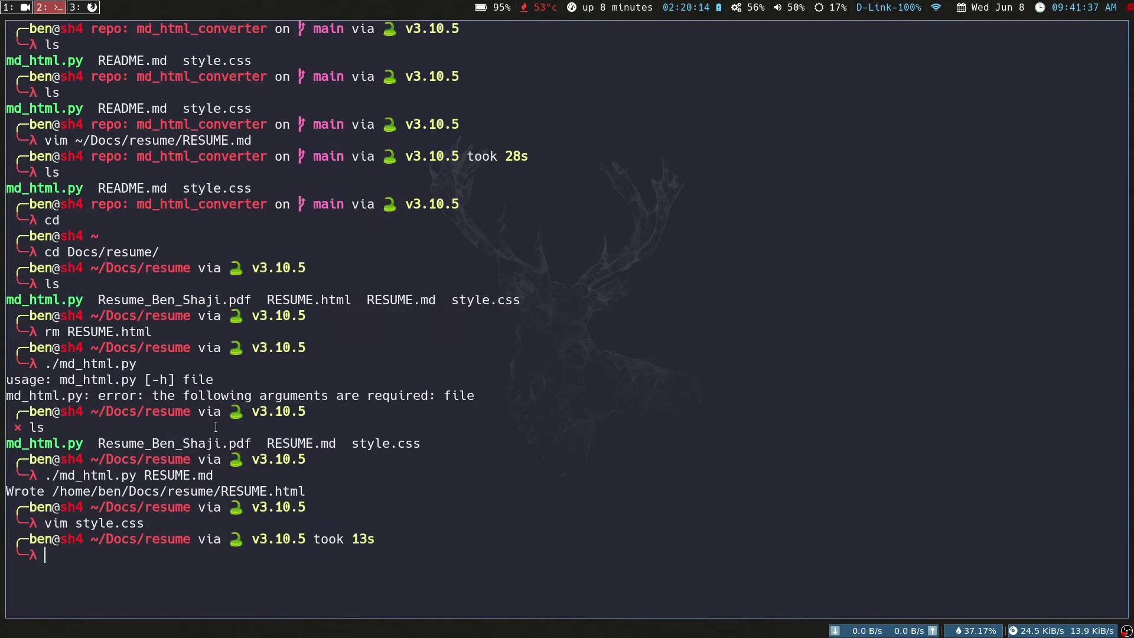
# Open RESUME.md in Vim, move down to line 4, then go to the browser on workspace 3.
pyautogui.write('vim RESUME.md')
pyautogui.press('Return')
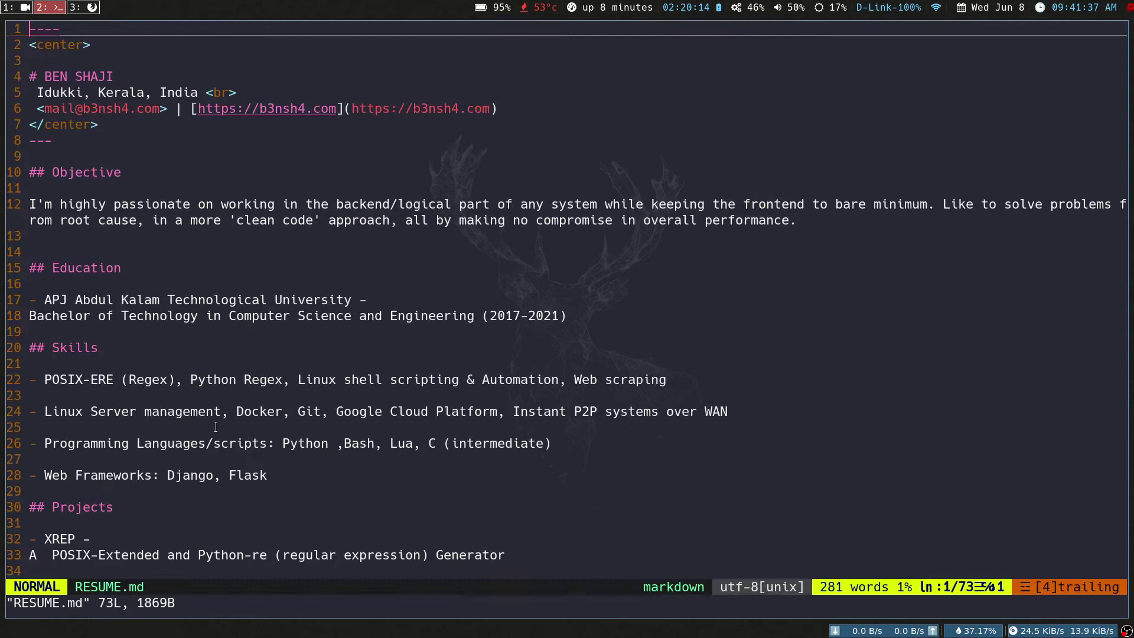
pyautogui.press('j')
pyautogui.press('j')
pyautogui.press('j')
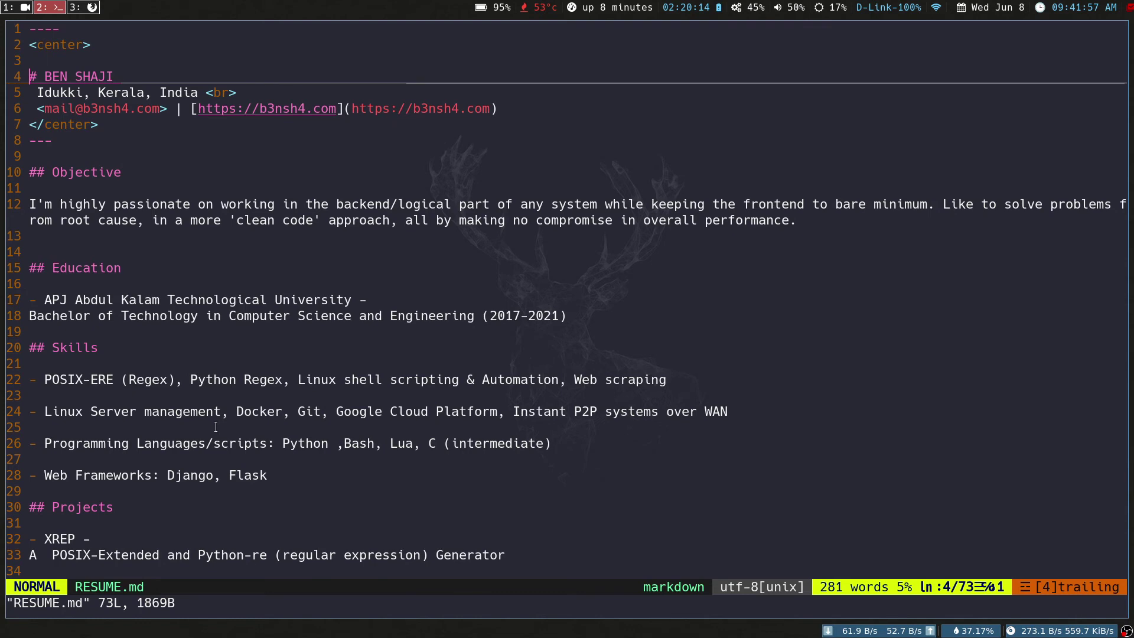
pyautogui.press('super+3')
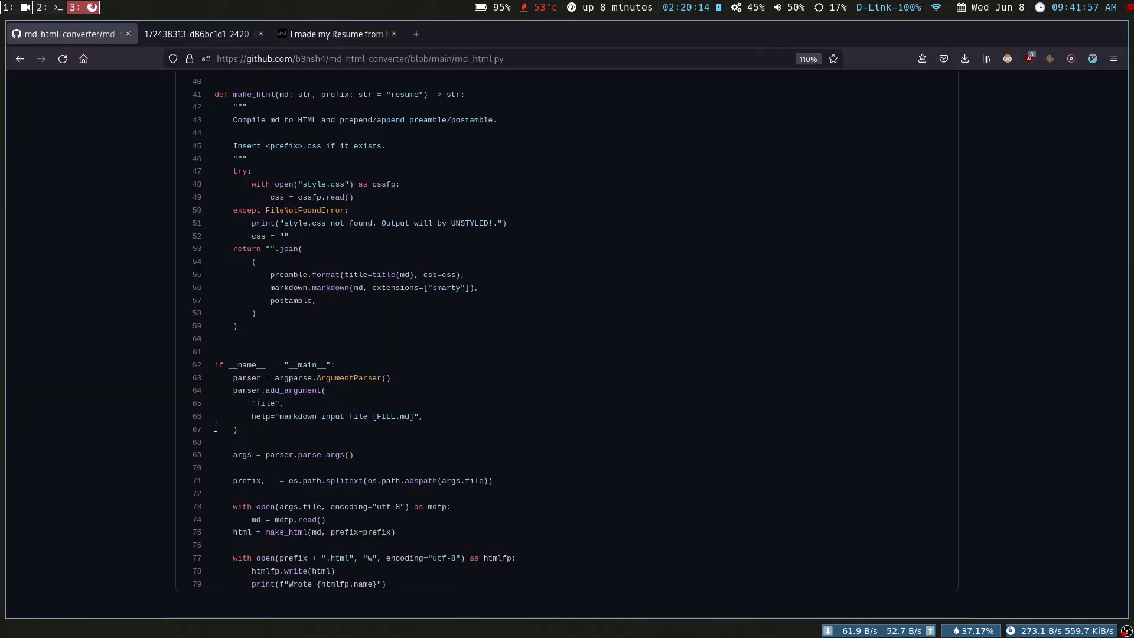
# Show the resume print preview in the second tab, zoomed in, and scroll down it.
pyautogui.click(168, 36)
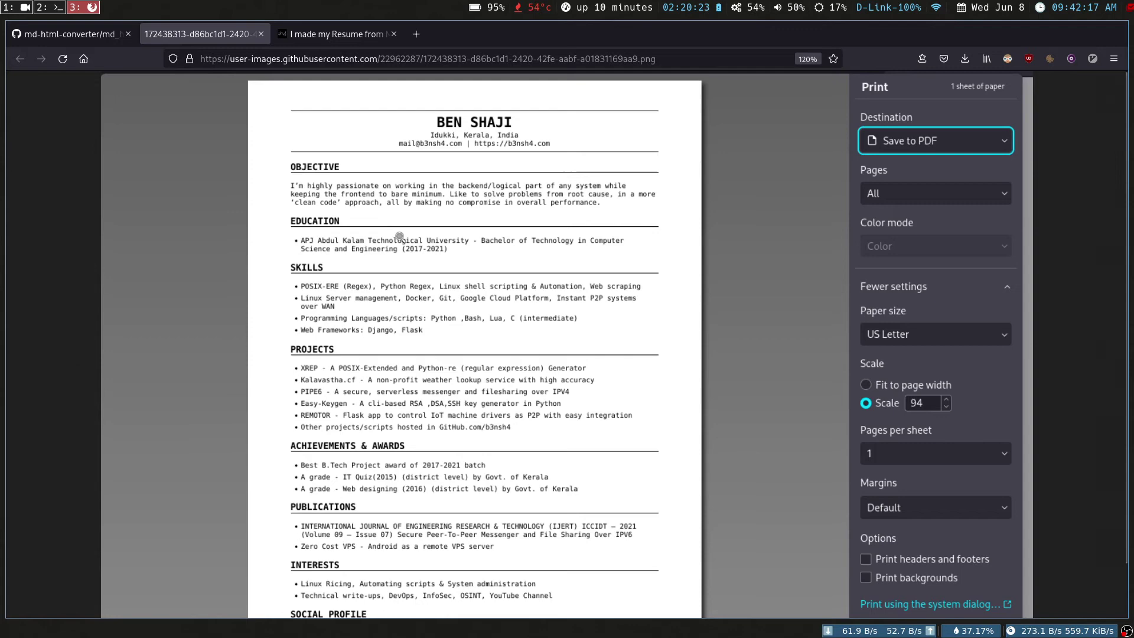
pyautogui.hotkey('ctrl', '+')
pyautogui.scroll(-3, 400, 236)
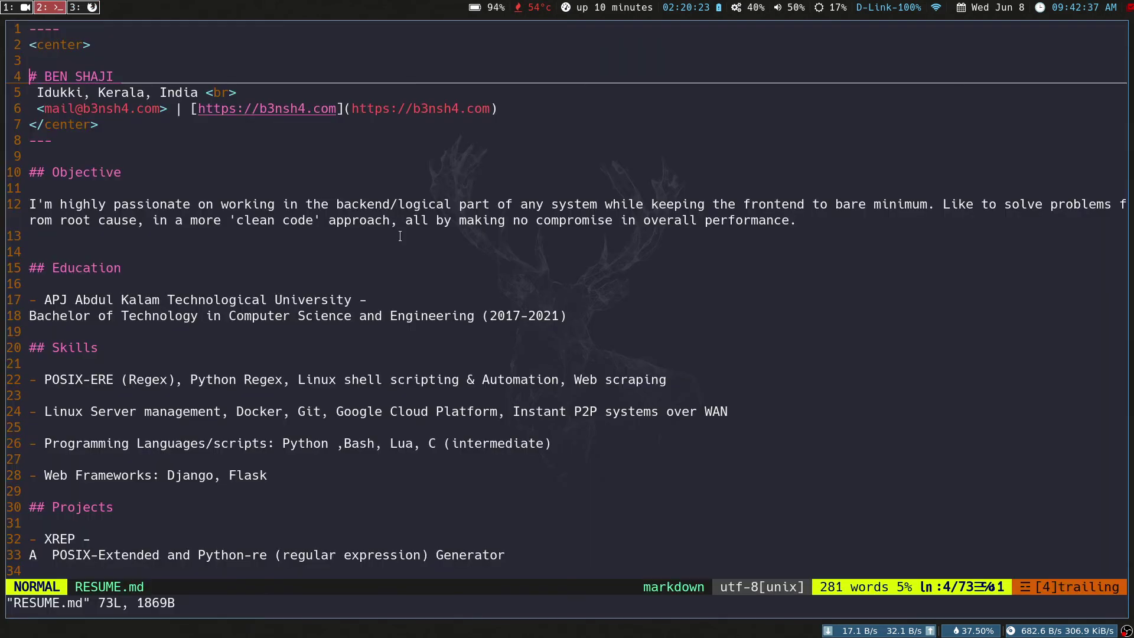
# Move down RESUME.md to line 20 and quit Vim.
pyautogui.press('j')
pyautogui.press('j')
pyautogui.press('j')
pyautogui.press('j')
pyautogui.press('j')
pyautogui.press('j')
pyautogui.press('j')
pyautogui.press('j')
pyautogui.press('j')
pyautogui.press('j')
pyautogui.press('j')
pyautogui.press('j')
pyautogui.press('j')
pyautogui.press('j')
pyautogui.press('j')
pyautogui.press('j')
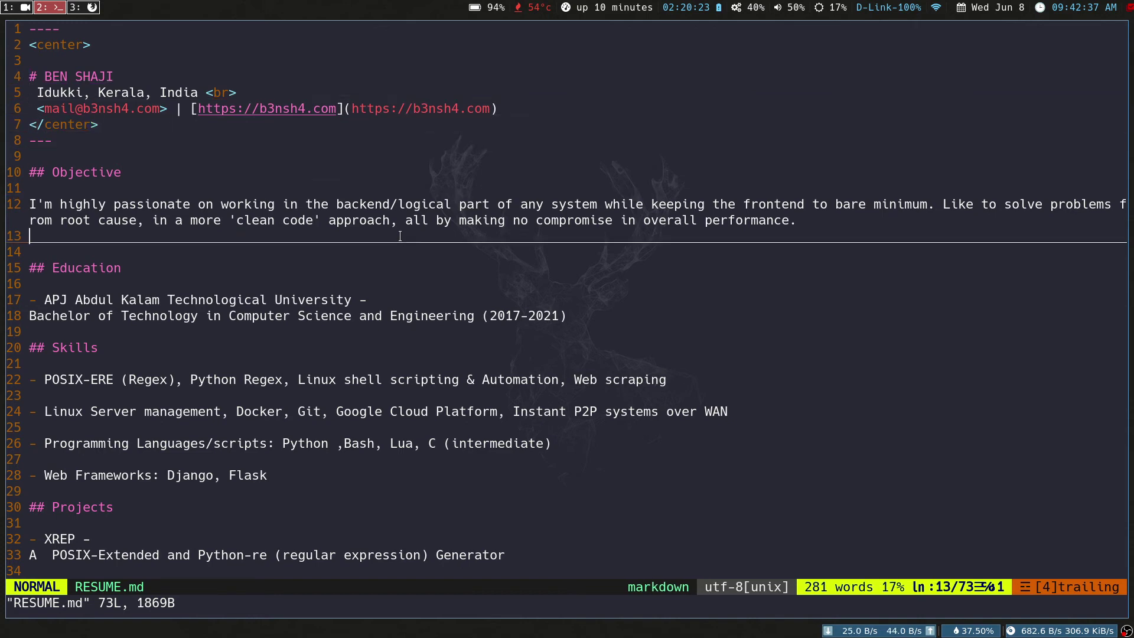
pyautogui.write('j:q')
pyautogui.press('Return')
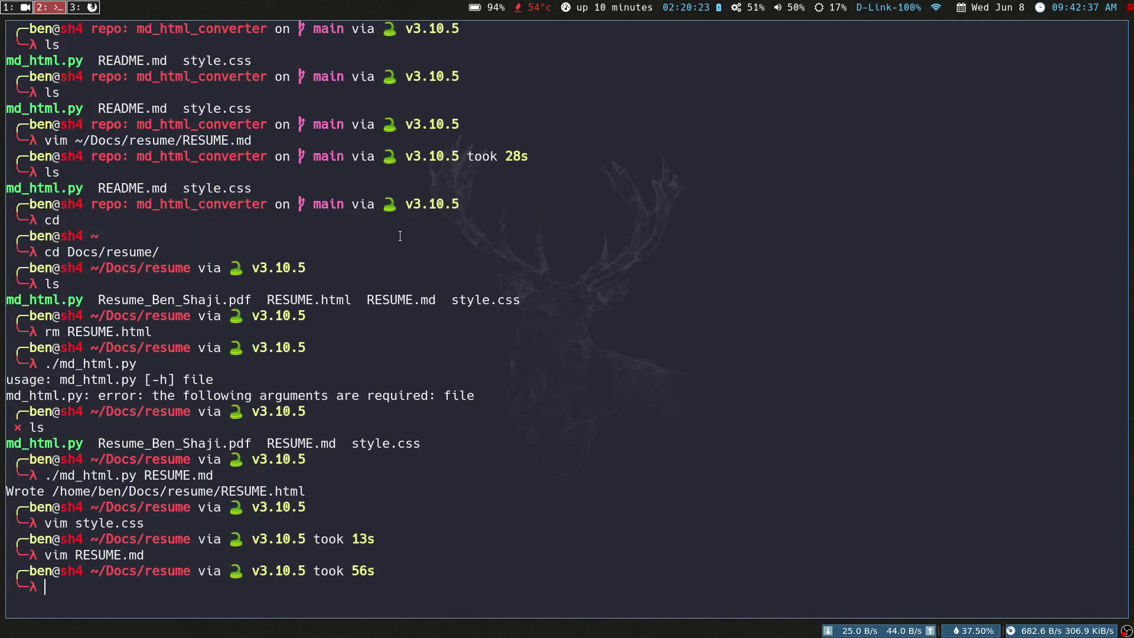
# Reopen style.css from history, read from the body font down to the footer rule, then quit.
pyautogui.press('Up')
pyautogui.press('Up')
pyautogui.press('Up')
pyautogui.press('Down')
pyautogui.press('Return')
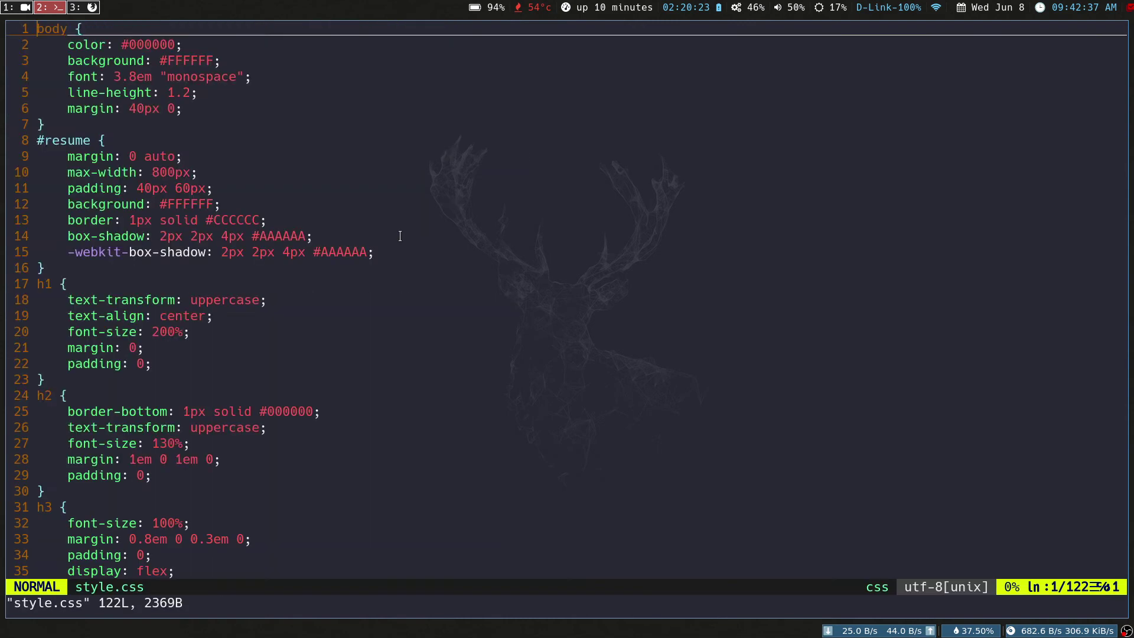
pyautogui.press('j')
pyautogui.press('j')
pyautogui.press('j')
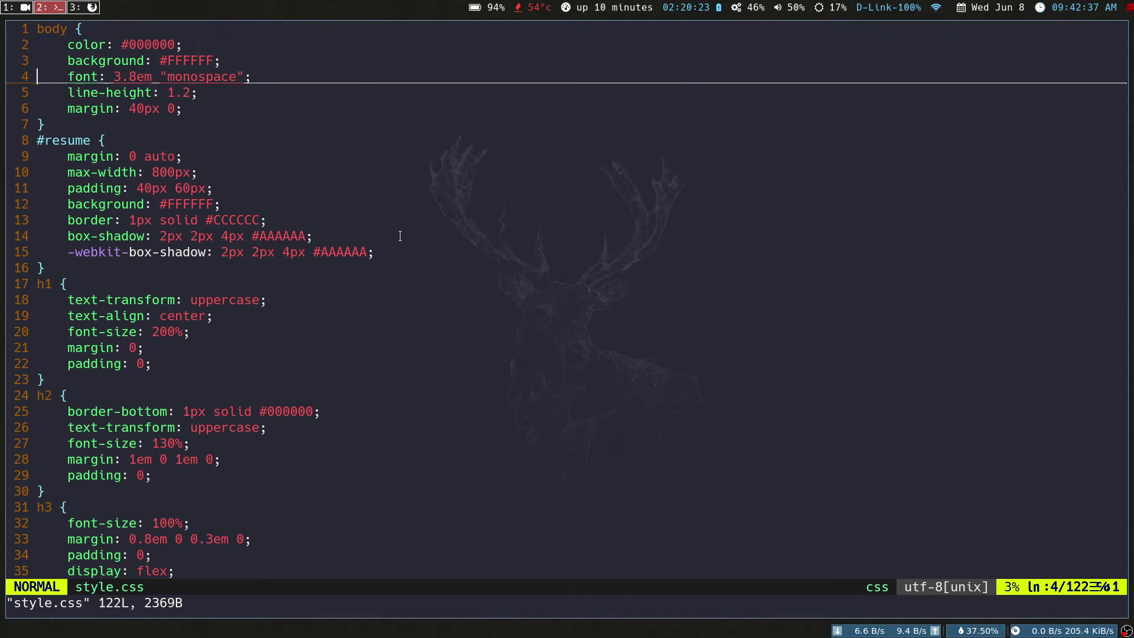
pyautogui.press('l')
pyautogui.press('l')
pyautogui.press('l')
pyautogui.press('l')
pyautogui.press('l')
pyautogui.press('l')
pyautogui.press('l')
pyautogui.press('l')
pyautogui.press('l')
pyautogui.press('l')
pyautogui.press('l')
pyautogui.press('l')
pyautogui.press('l')
pyautogui.press('l')
pyautogui.press('l')
pyautogui.press('l')
pyautogui.press('l')
pyautogui.press('l')
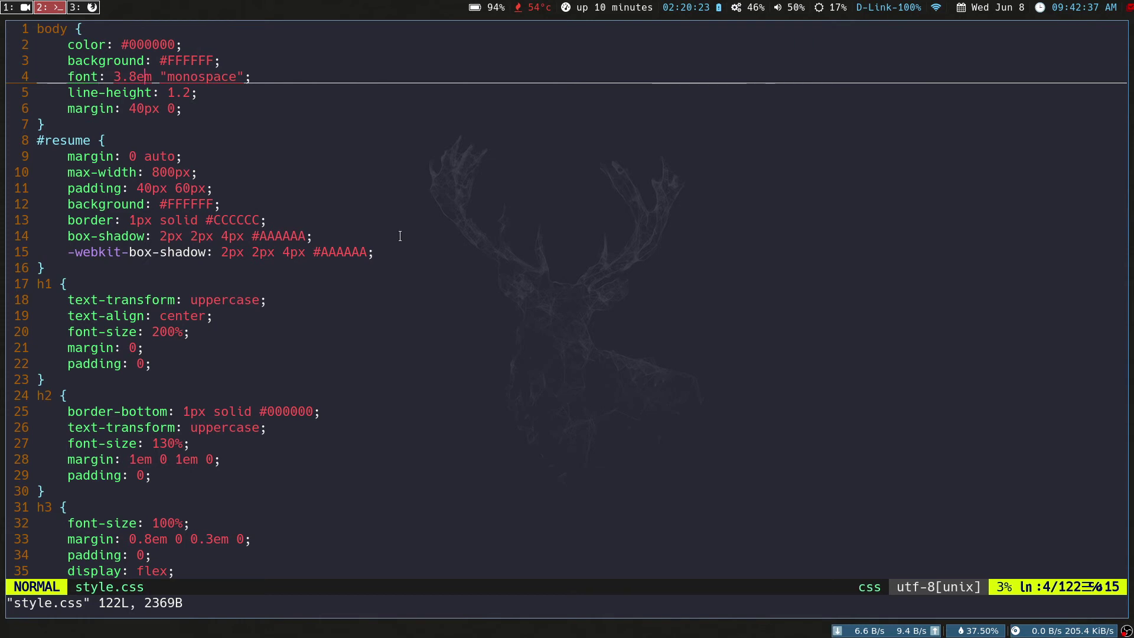
pyautogui.press('j')
pyautogui.press('j')
pyautogui.press('j')
pyautogui.press('j')
pyautogui.press('j')
pyautogui.press('j')
pyautogui.press('j')
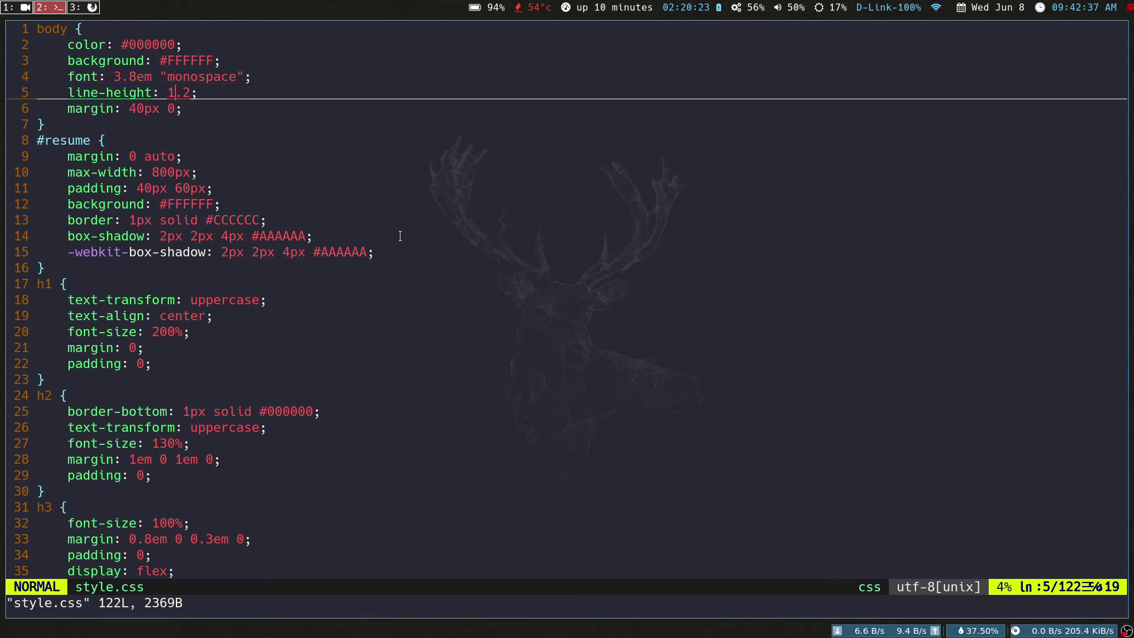
pyautogui.press('j')
pyautogui.press('j')
pyautogui.press('j')
pyautogui.press('j')
pyautogui.press('j')
pyautogui.press('j')
pyautogui.press('j')
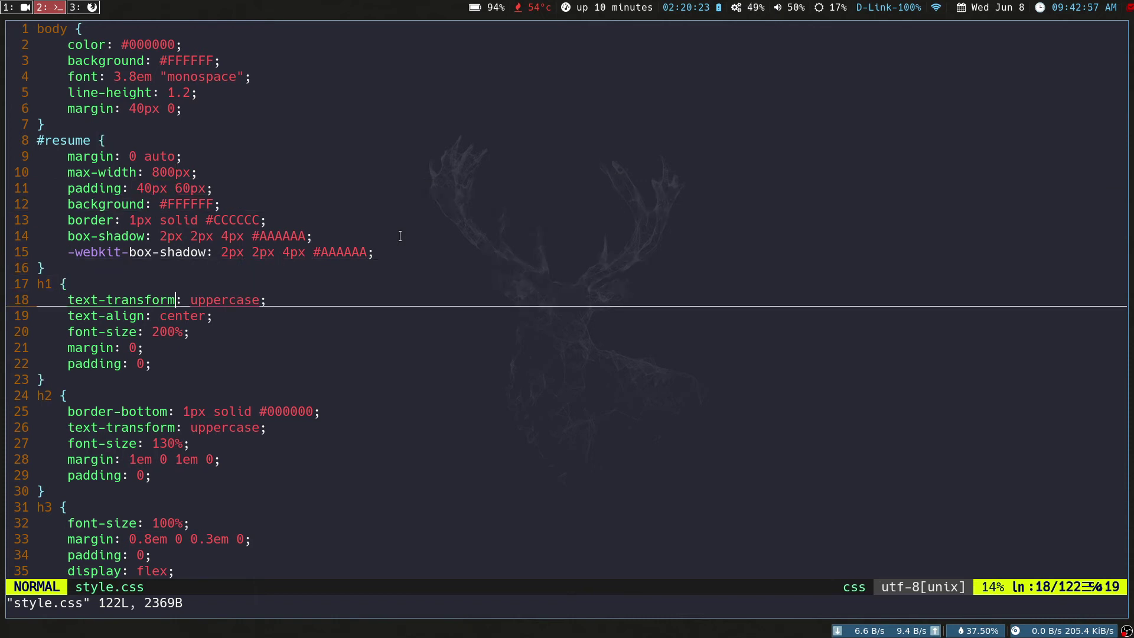
pyautogui.press('j')
pyautogui.press('j')
pyautogui.press('j')
pyautogui.press('j')
pyautogui.press('j')
pyautogui.press('j')
pyautogui.press('j')
pyautogui.press('j')
pyautogui.press('j')
pyautogui.press('j')
pyautogui.press('j')
pyautogui.press('j')
pyautogui.press('j')
pyautogui.press('j')
pyautogui.press('j')
pyautogui.press('j')
pyautogui.press('j')
pyautogui.press('j')
pyautogui.press('j')
pyautogui.press('j')
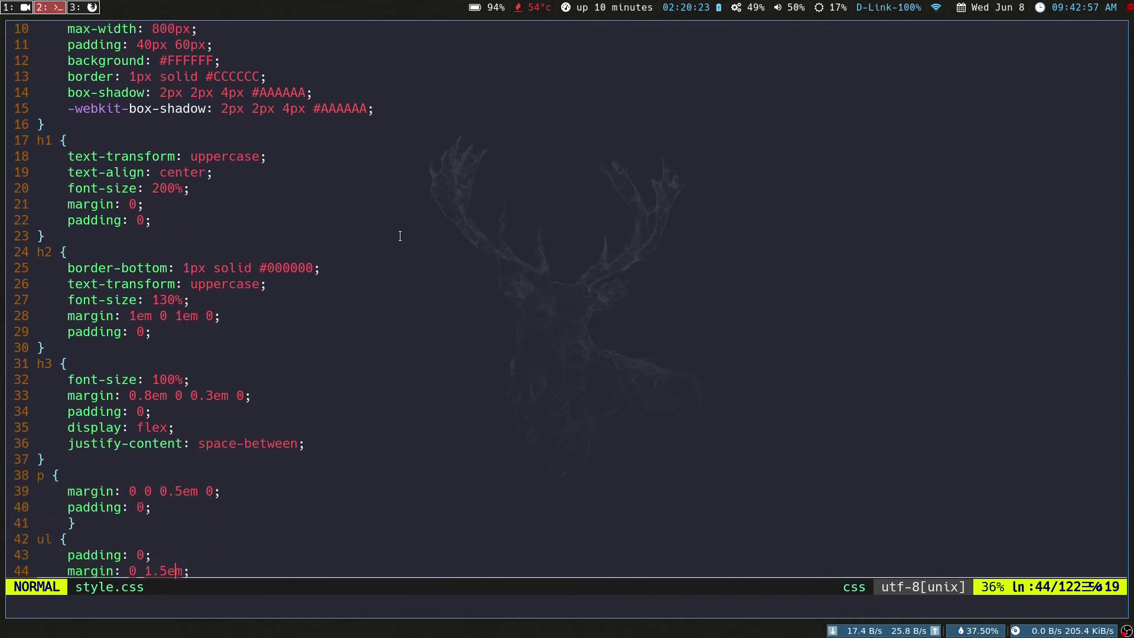
pyautogui.press('j')
pyautogui.press('j')
pyautogui.press('j')
pyautogui.press('j')
pyautogui.press('j')
pyautogui.press('j')
pyautogui.press('j')
pyautogui.press('j')
pyautogui.press('j')
pyautogui.press('j')
pyautogui.press('j')
pyautogui.press('j')
pyautogui.press('j')
pyautogui.press('j')
pyautogui.press('j')
pyautogui.press('j')
pyautogui.press('j')
pyautogui.press('j')
pyautogui.press('j')
pyautogui.press('j')
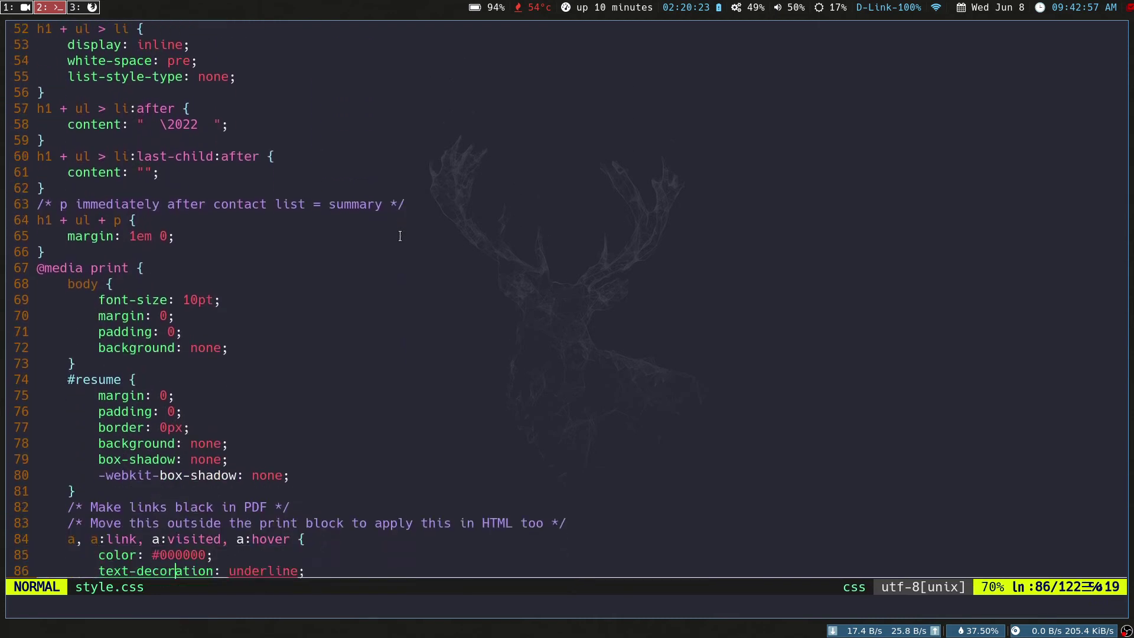
pyautogui.press('j')
pyautogui.press('j')
pyautogui.press('j')
pyautogui.press('j')
pyautogui.press('j')
pyautogui.press('j')
pyautogui.press('j')
pyautogui.press('j')
pyautogui.press('j')
pyautogui.press('j')
pyautogui.press('j')
pyautogui.press('j')
pyautogui.press('j')
pyautogui.press('j')
pyautogui.press('j')
pyautogui.press('j')
pyautogui.press('j')
pyautogui.press('j')
pyautogui.press('j')
pyautogui.press('j')
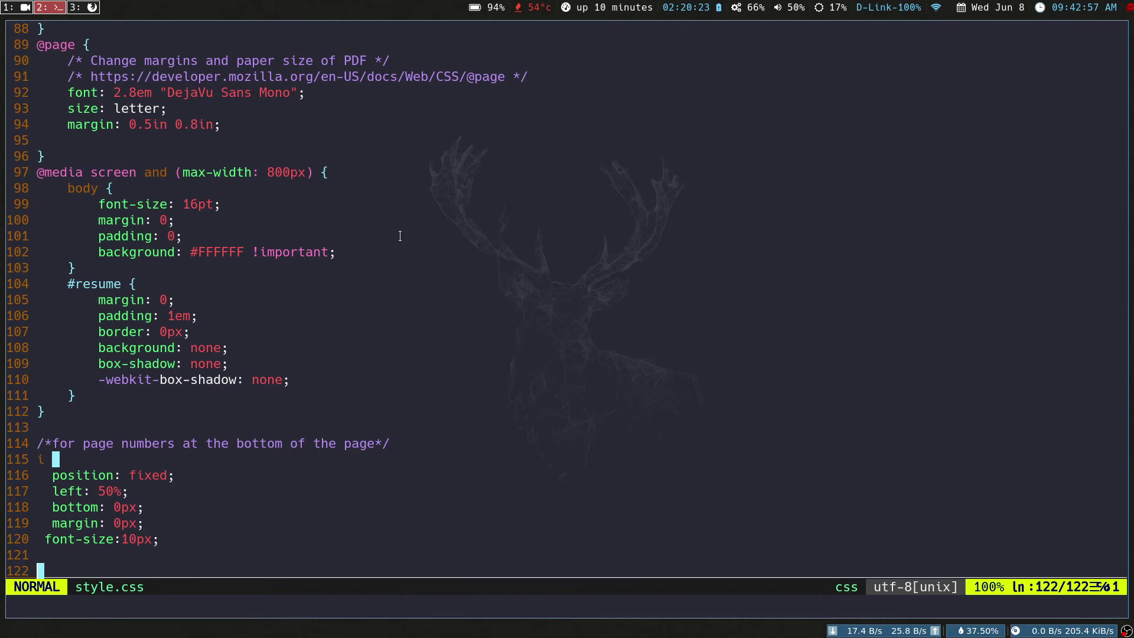
pyautogui.write(':q')
pyautogui.press('Return')
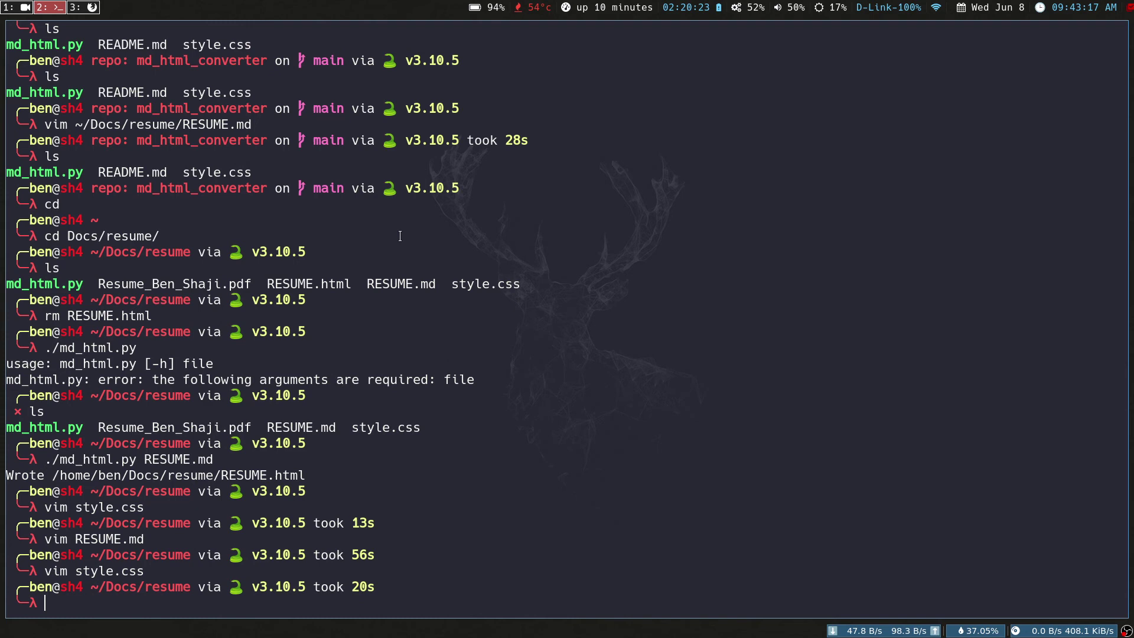
# Confirm RESUME.html is listed, then launch it with 'firefox RESUME.html' and view it on workspace 3.
pyautogui.write('ls')
pyautogui.press('Return')
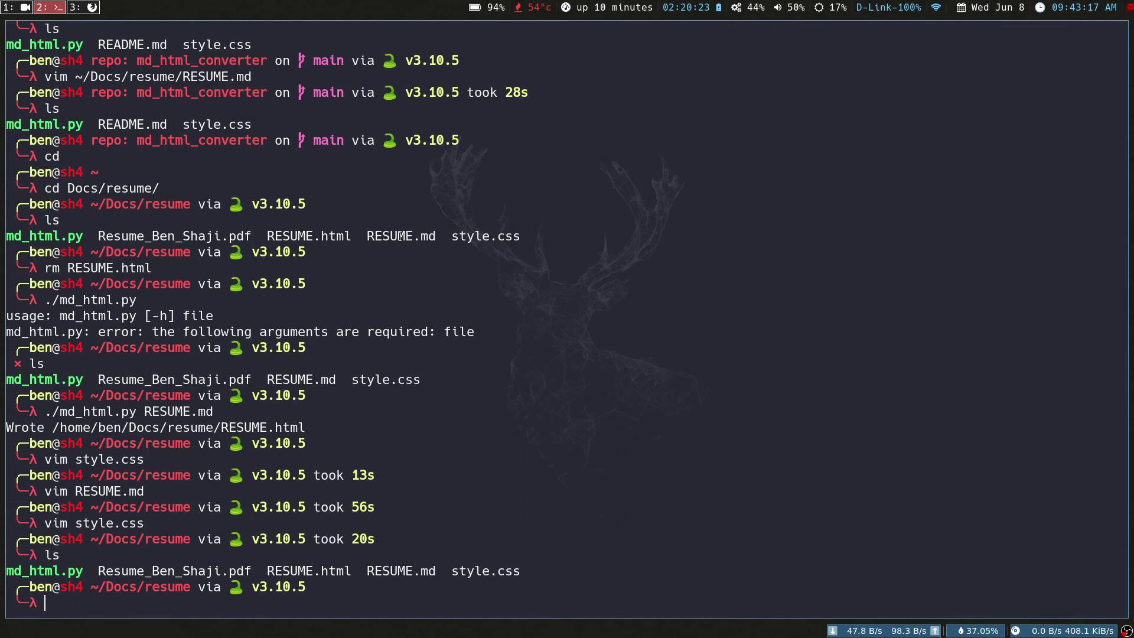
pyautogui.write('firefox')
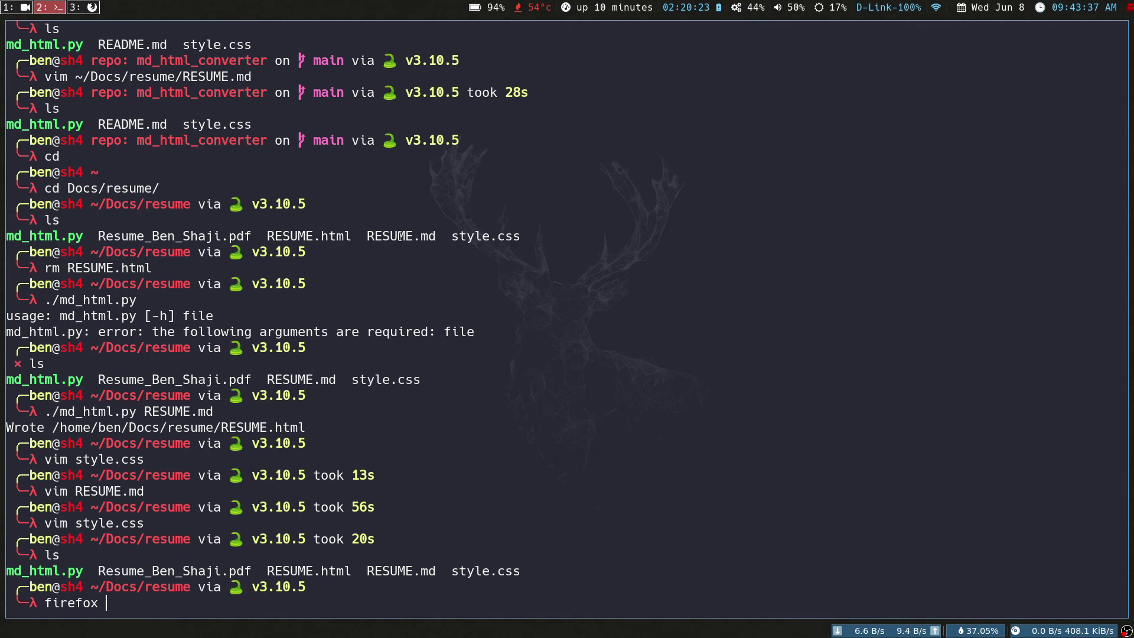
pyautogui.write('RESUME.html')
pyautogui.press('Return')
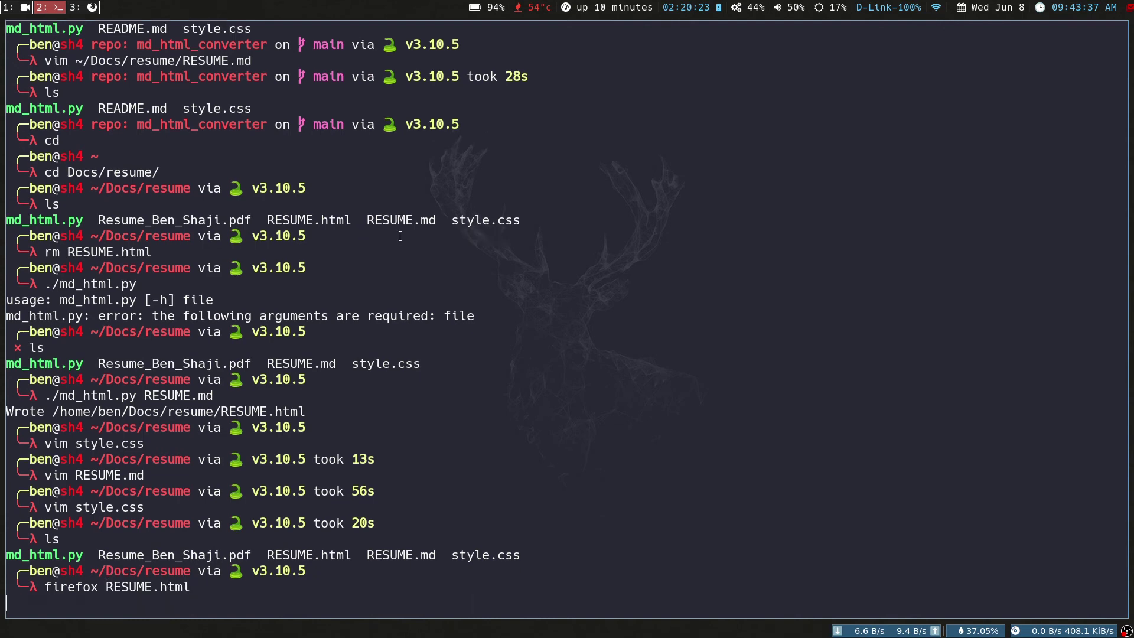
pyautogui.press('super+3')
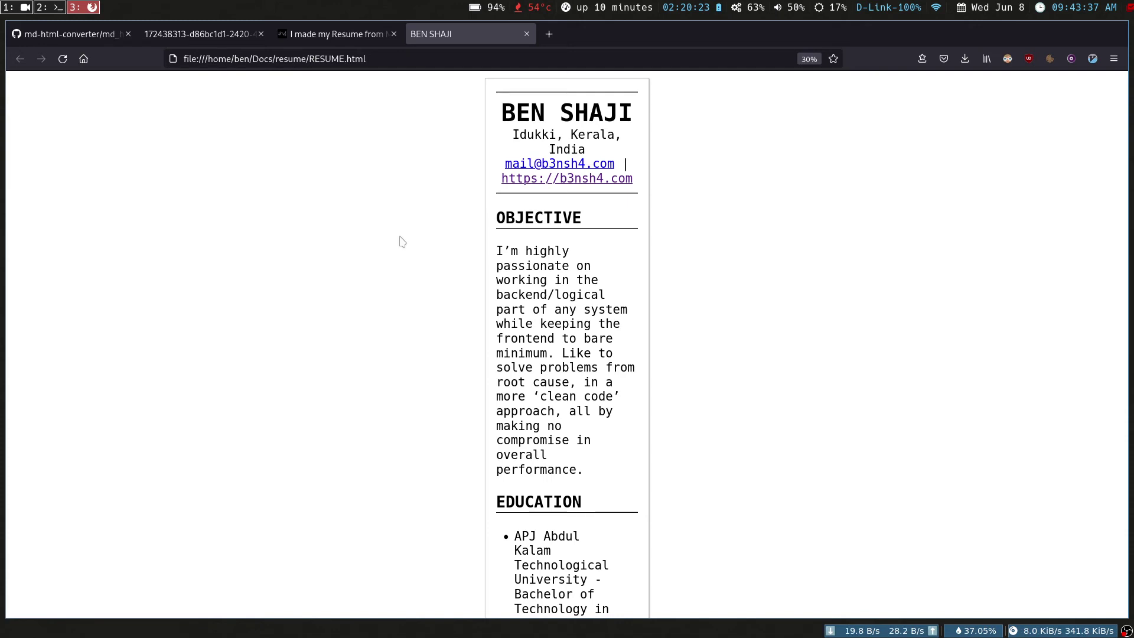
# In print preview, try Fit to page width (2 sheets), then return to scale 94 for one sheet.
pyautogui.hotkey('ctrl', 'p')
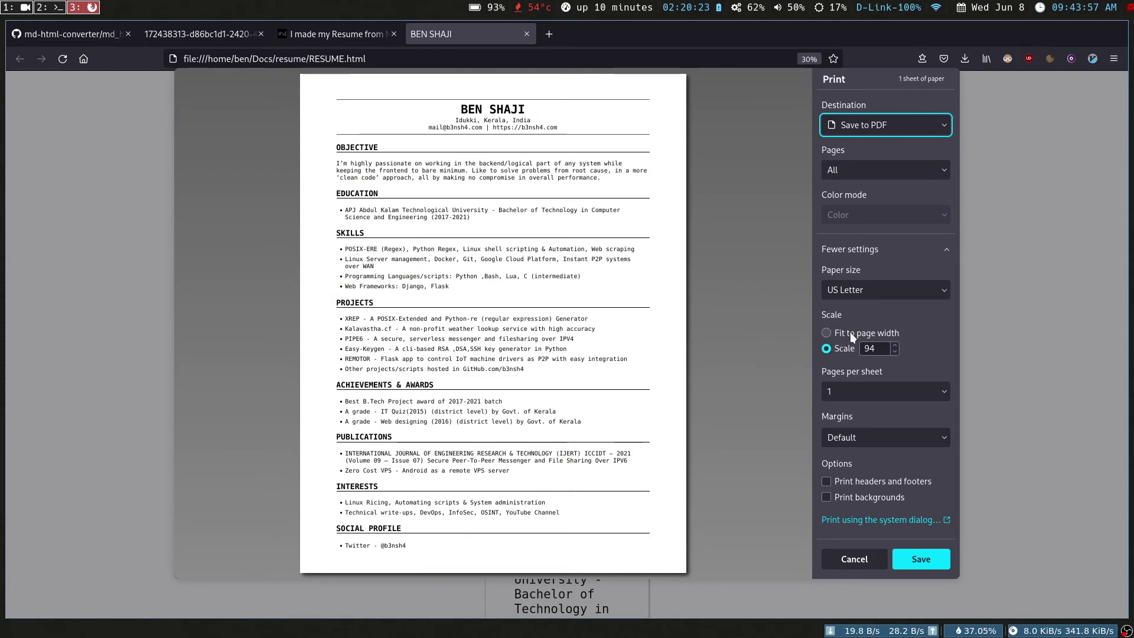
pyautogui.click(851, 334)
pyautogui.scroll(-1, 548, 424)
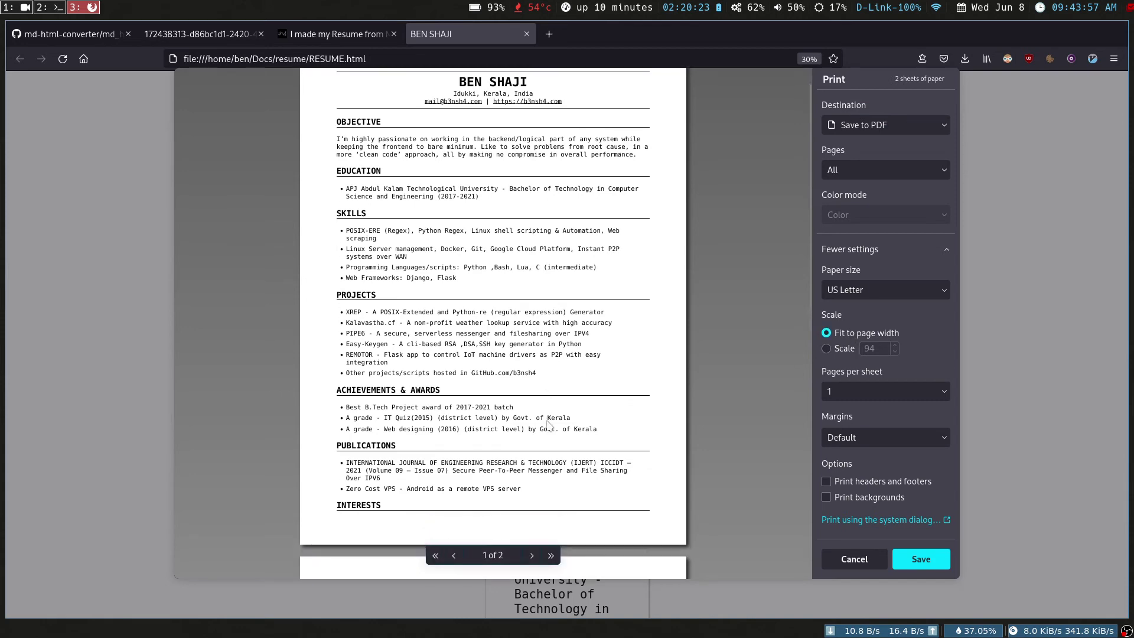
pyautogui.scroll(-10, 548, 424)
pyautogui.scroll(10, 742, 392)
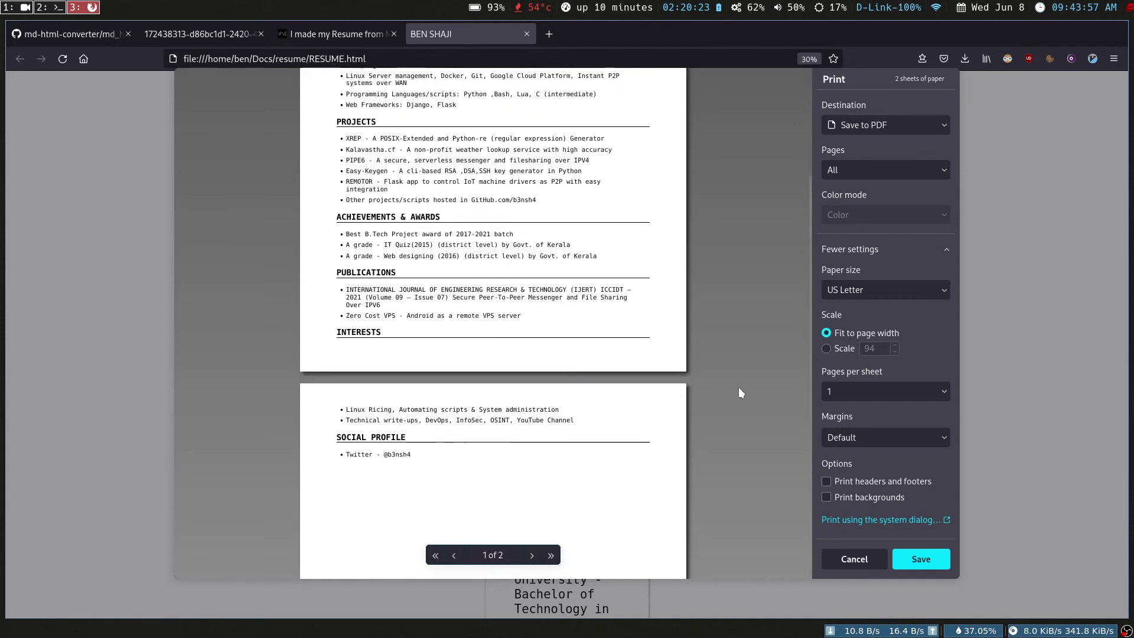
pyautogui.click(826, 350)
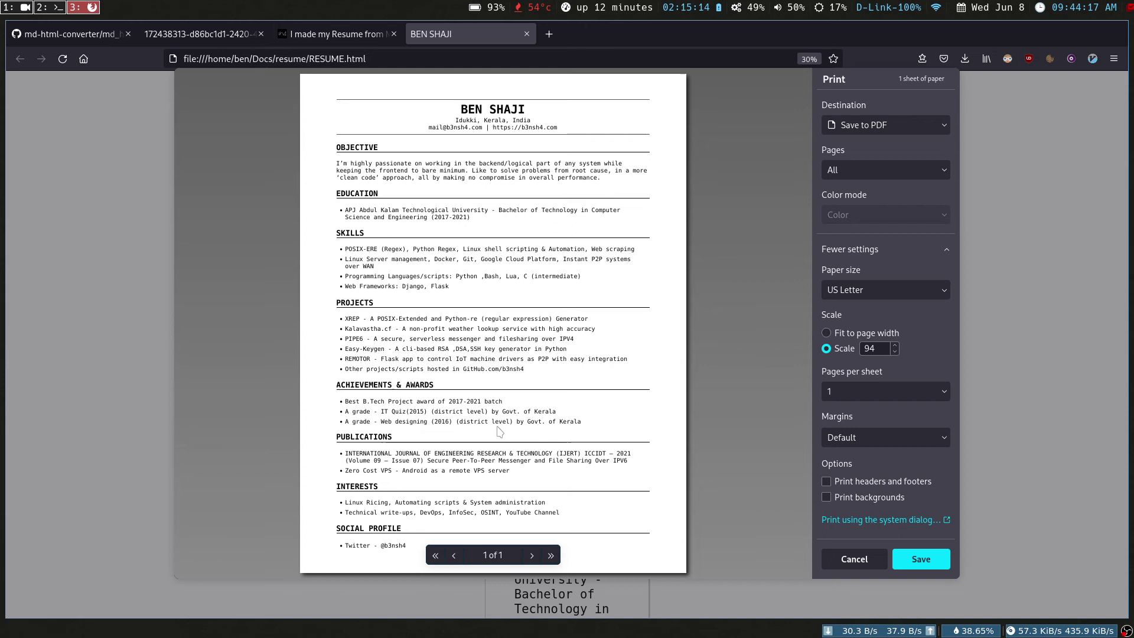
# In the system print dialog, choose Print to File, blank the centre header, review Page Setup, then cancel.
pyautogui.click(864, 521)
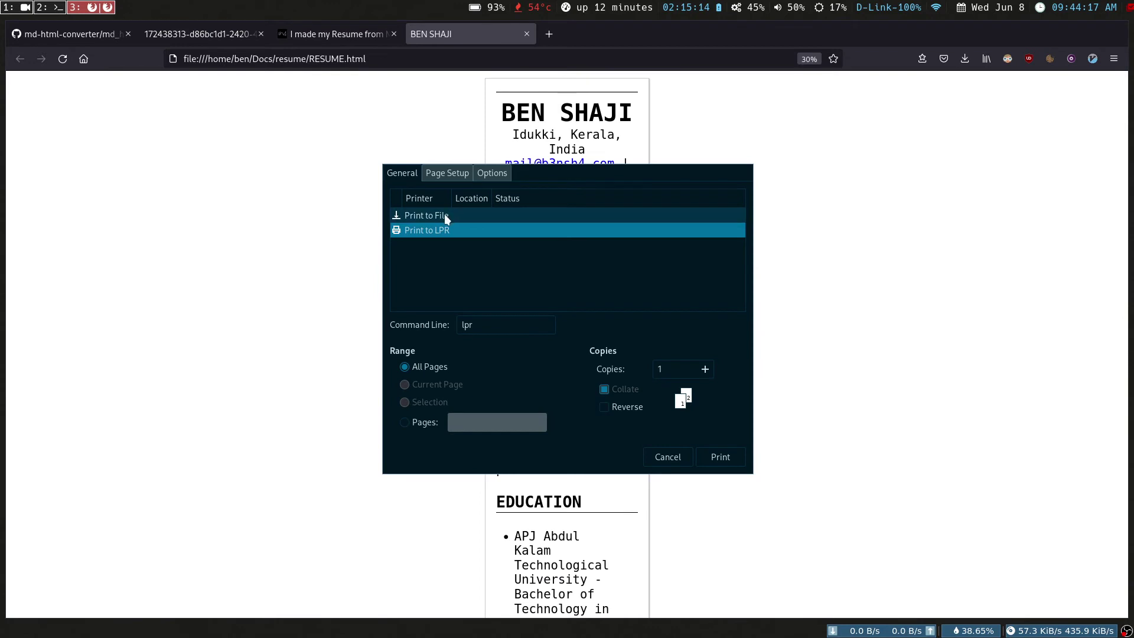
pyautogui.click(444, 214)
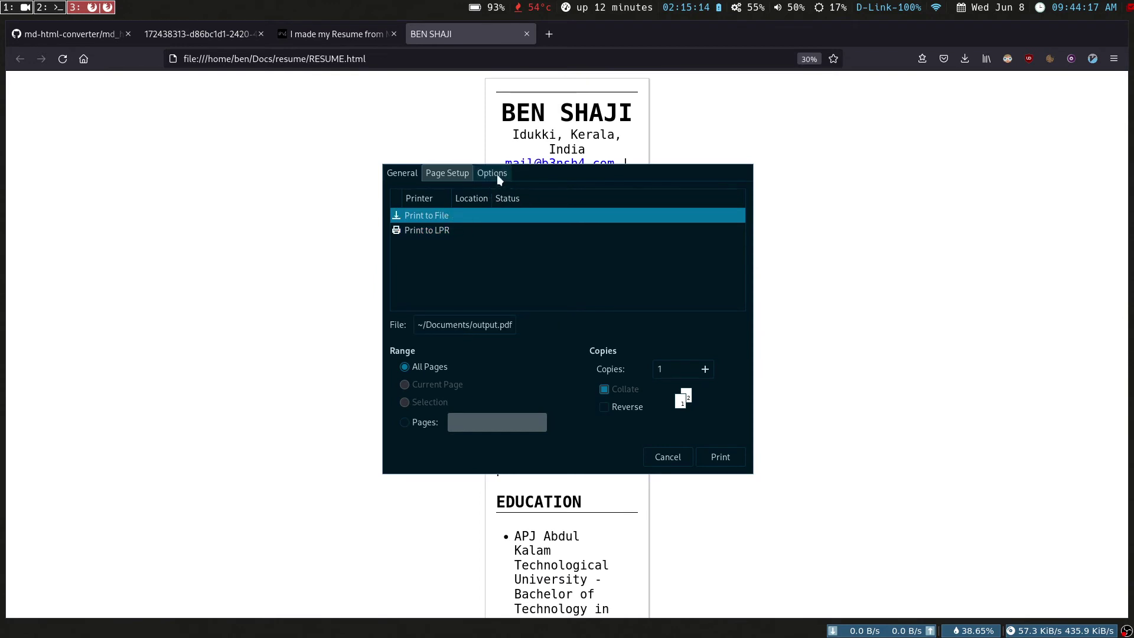
pyautogui.click(497, 175)
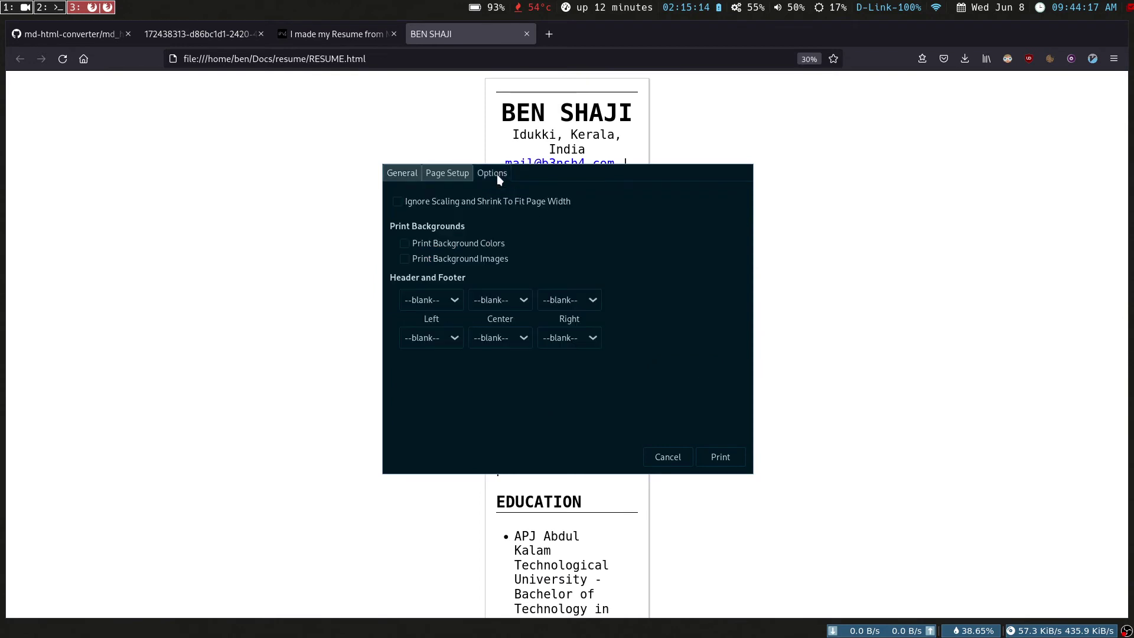
pyautogui.click(502, 296)
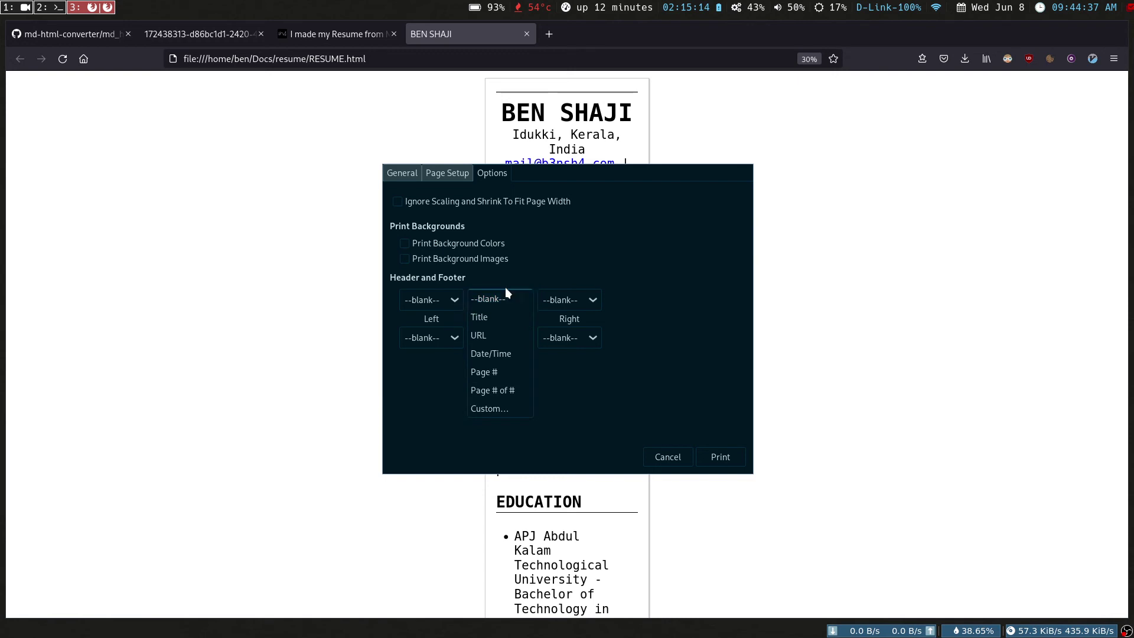
pyautogui.click(612, 255)
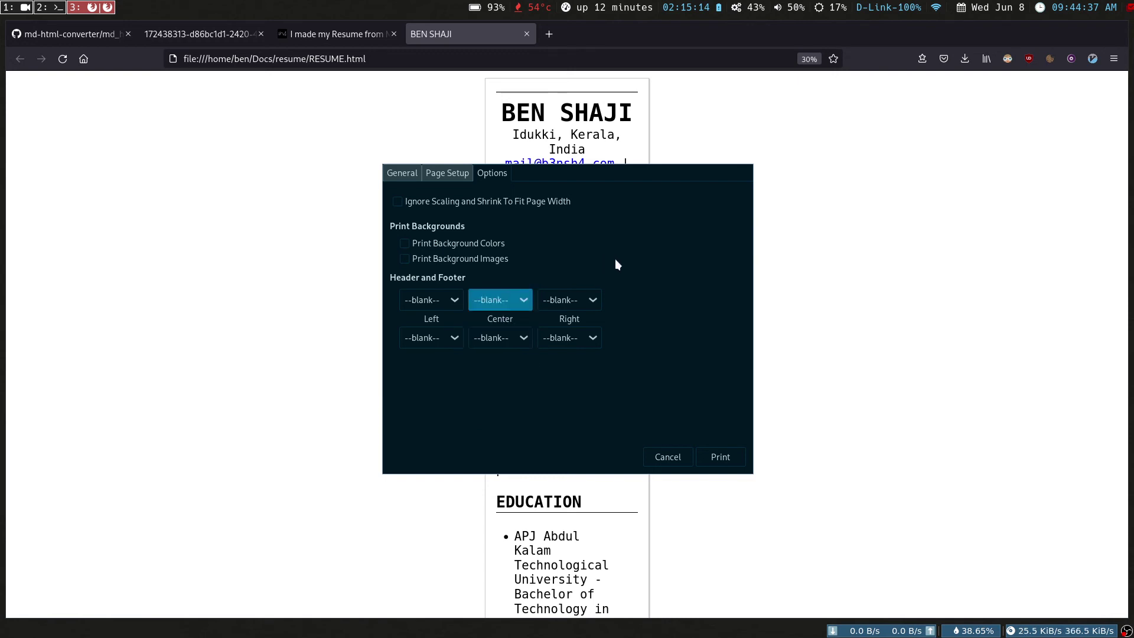
pyautogui.click(457, 172)
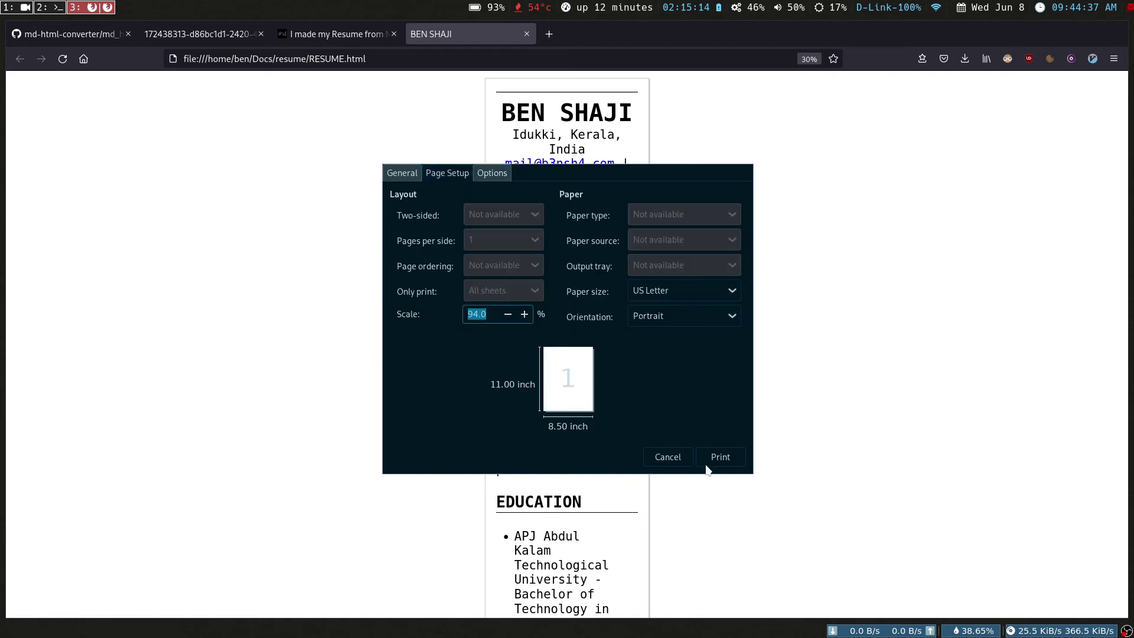
pyautogui.click(665, 462)
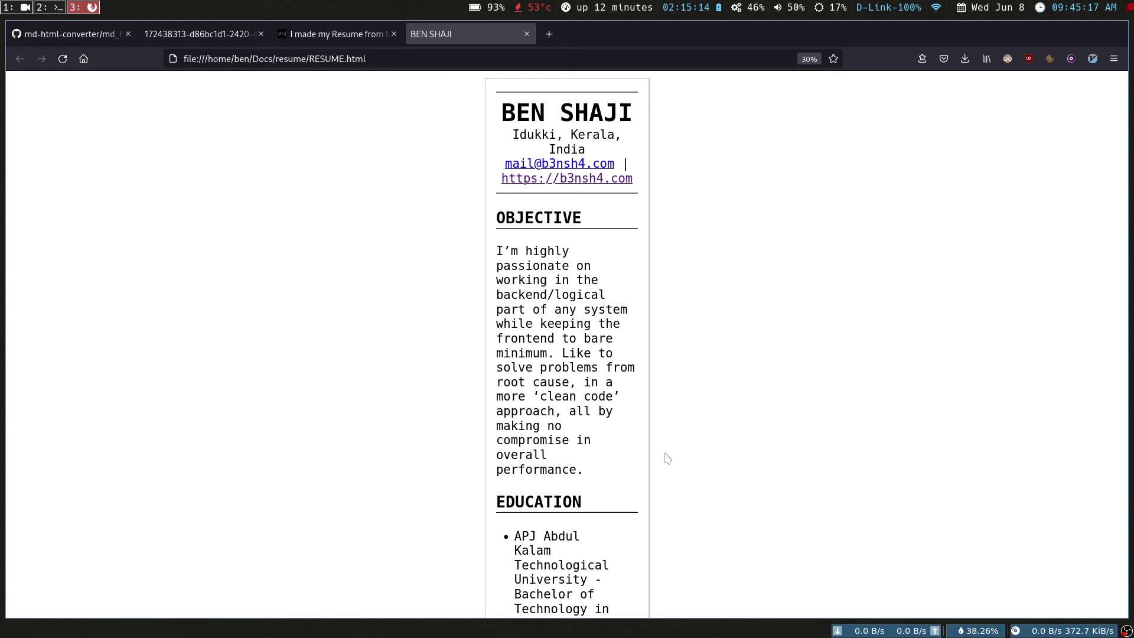
# Hop to the terminal workspace and back, then show the 'I made my Resume from…' blog tab.
pyautogui.press('super+2')
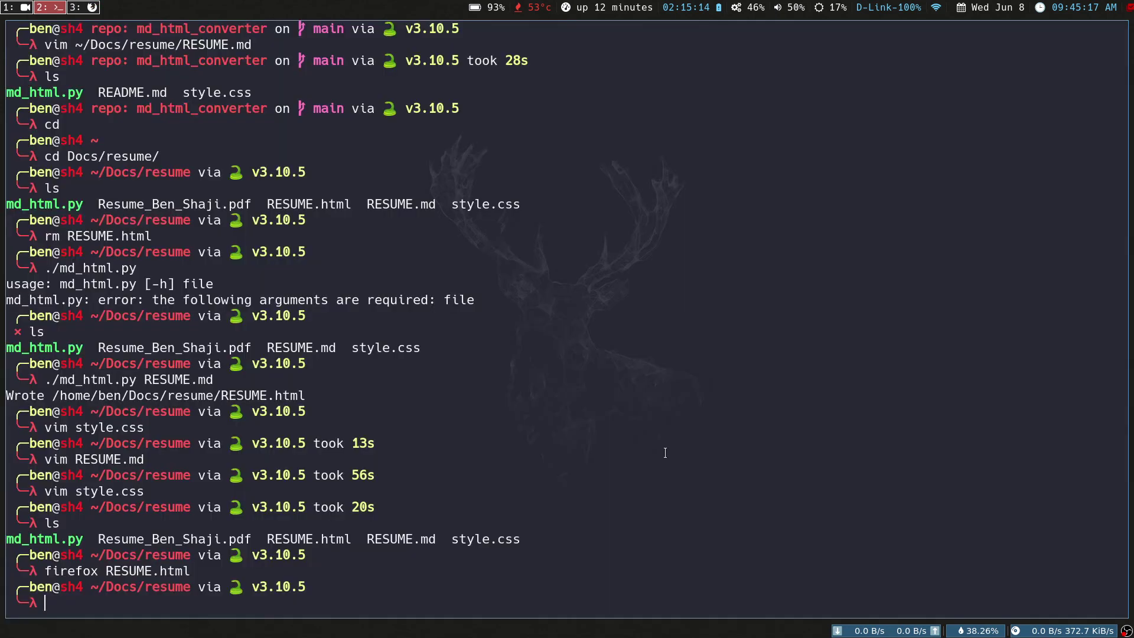
pyautogui.press('super+3')
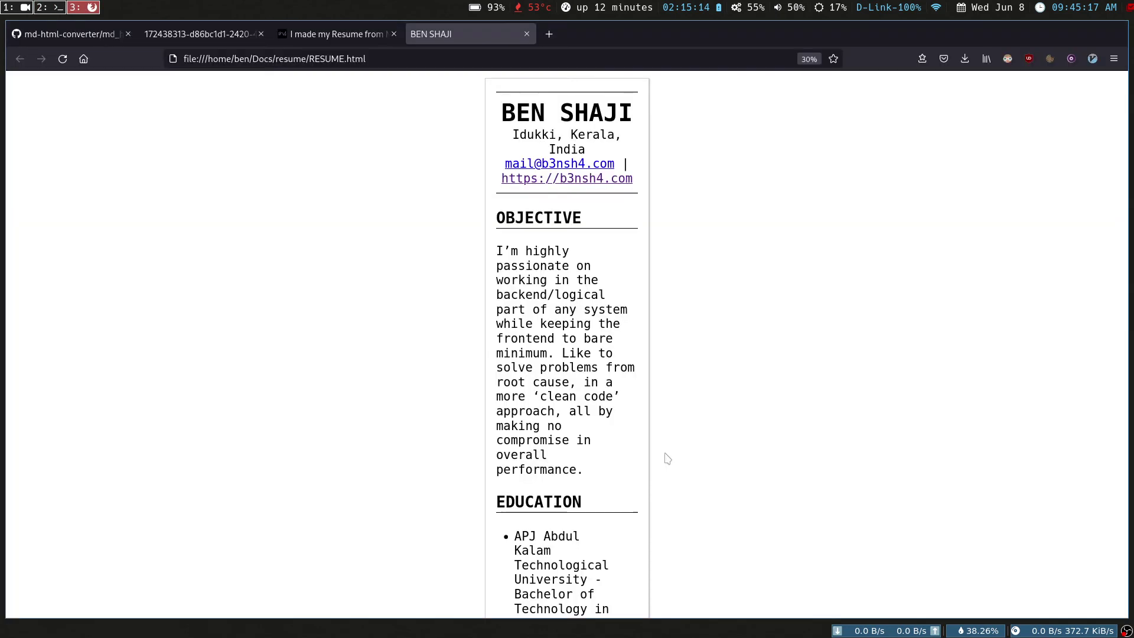
pyautogui.click(295, 38)
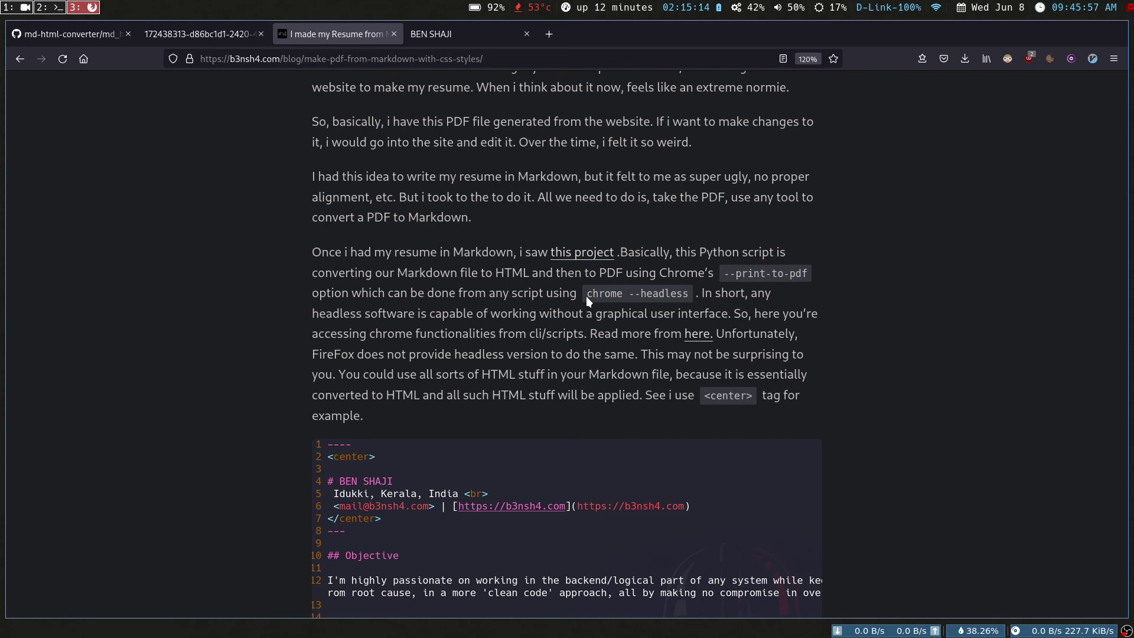
pyautogui.press('super+2')
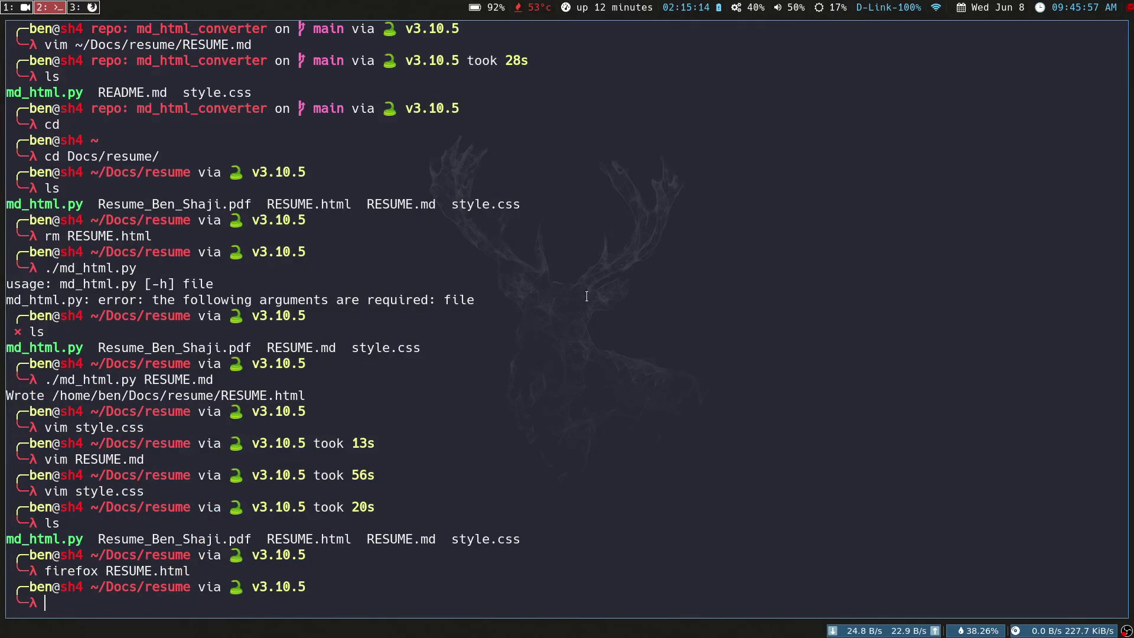
pyautogui.write('firefox RESUME.html')
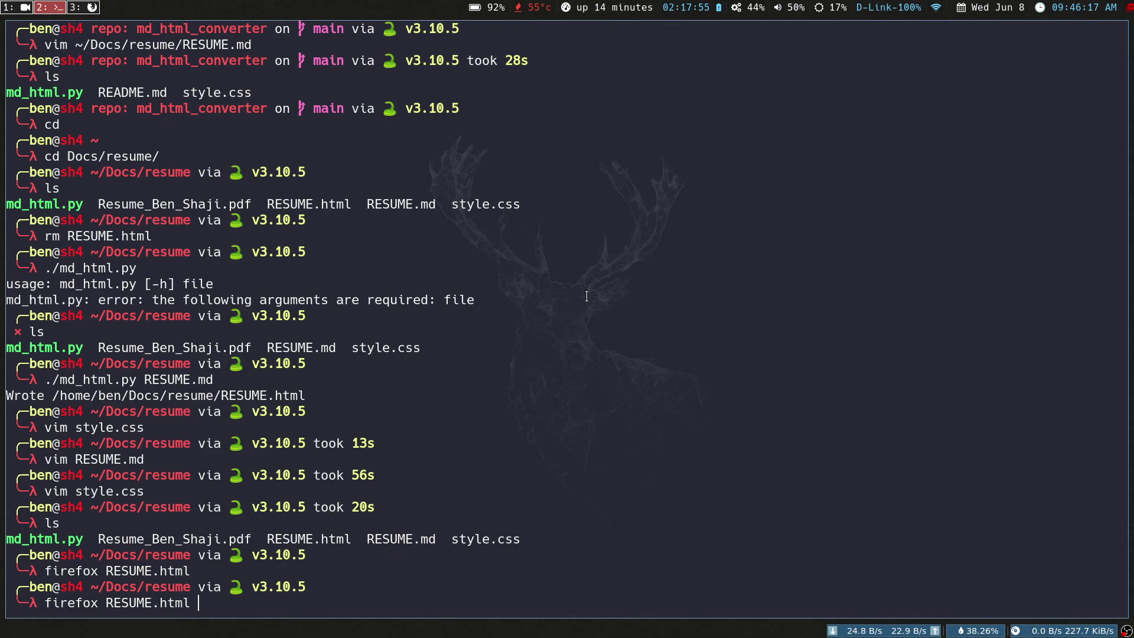
pyautogui.press('super+3')
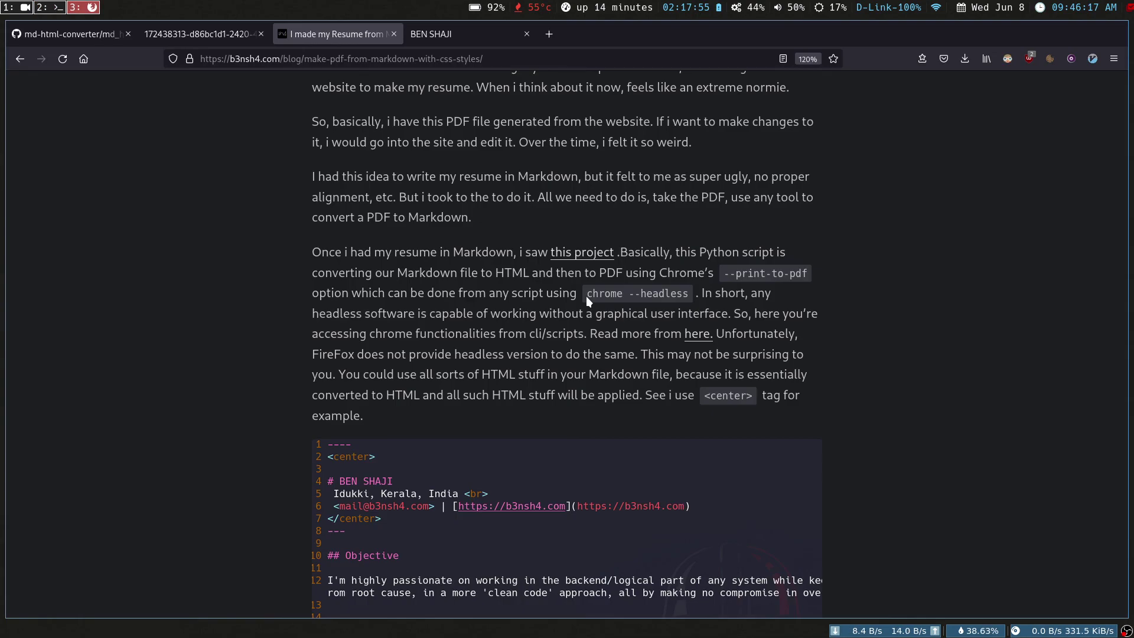
pyautogui.press('End')
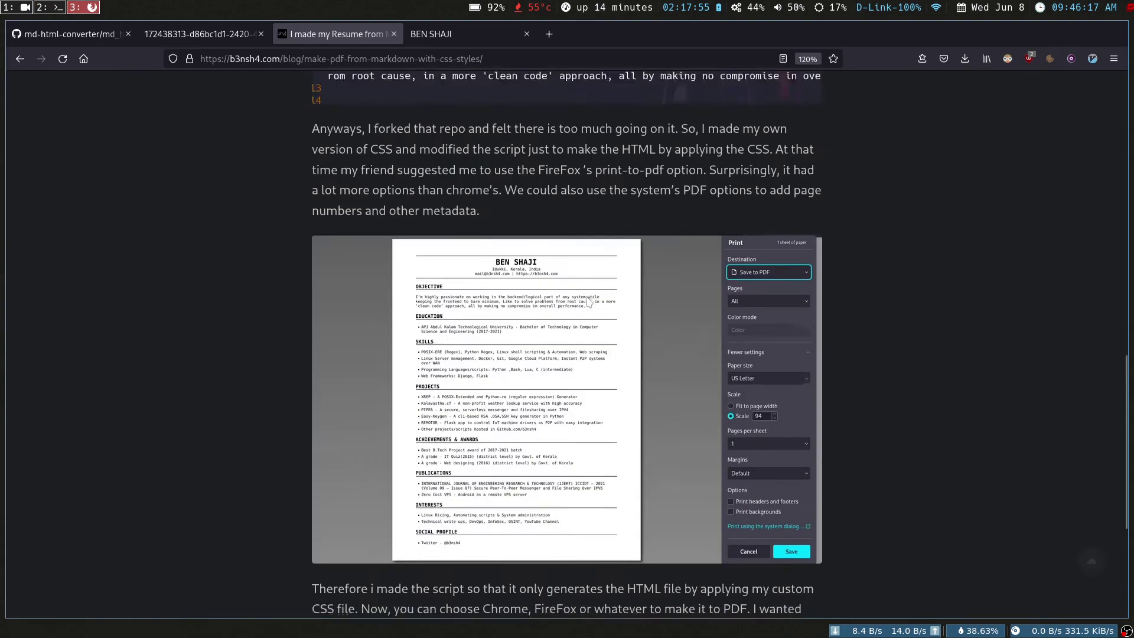
pyautogui.press('Home')
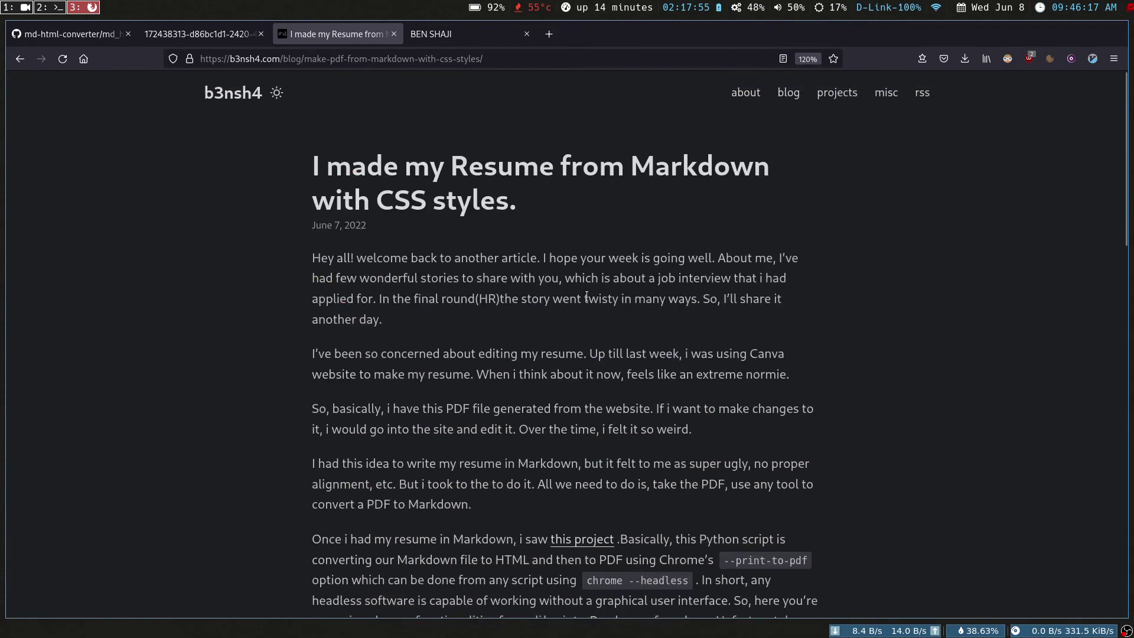
pyautogui.scroll(-5, 586, 296)
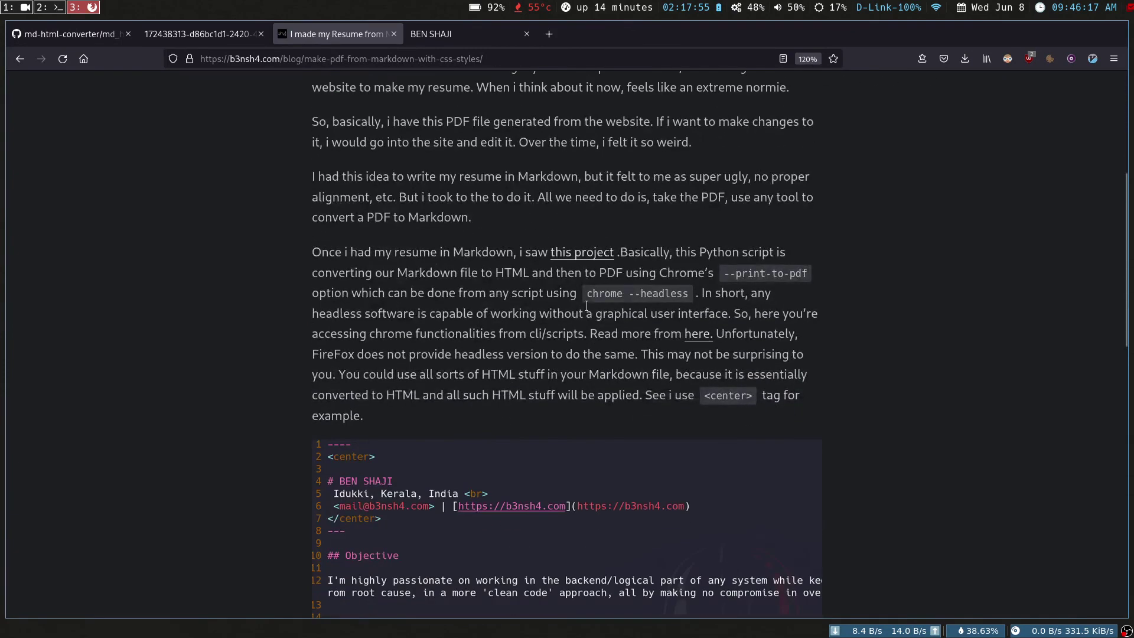
pyautogui.scroll(5, 539, 259)
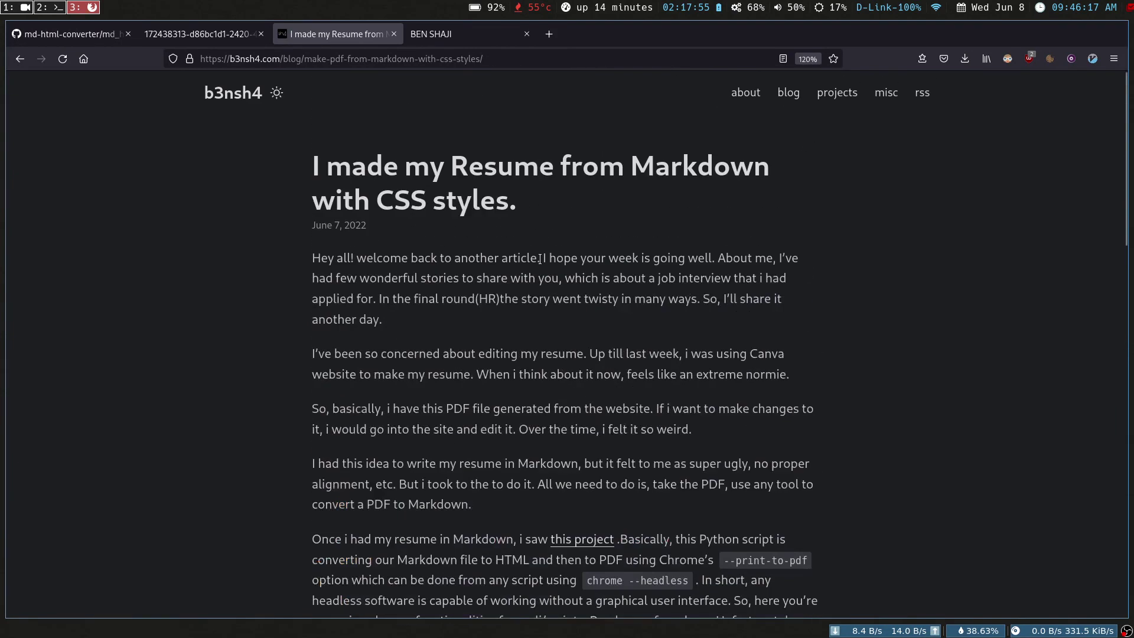
# From the md_html.py tab, go to the md-html-converter repository page and skim its README.
pyautogui.click(77, 37)
pyautogui.scroll(10, 319, 290)
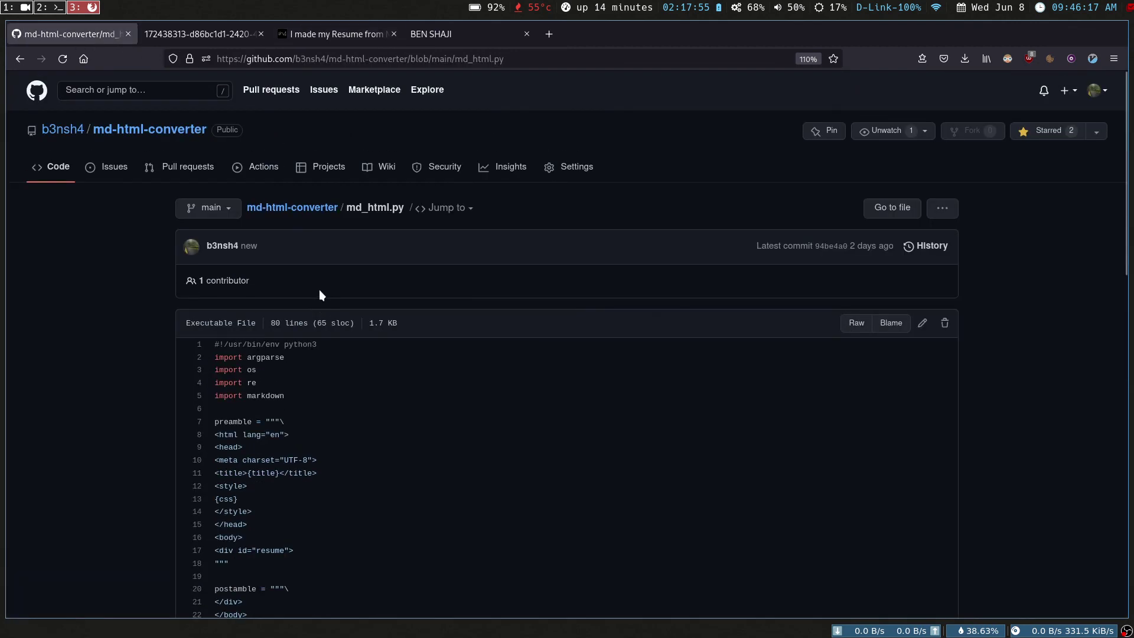
pyautogui.click(176, 132)
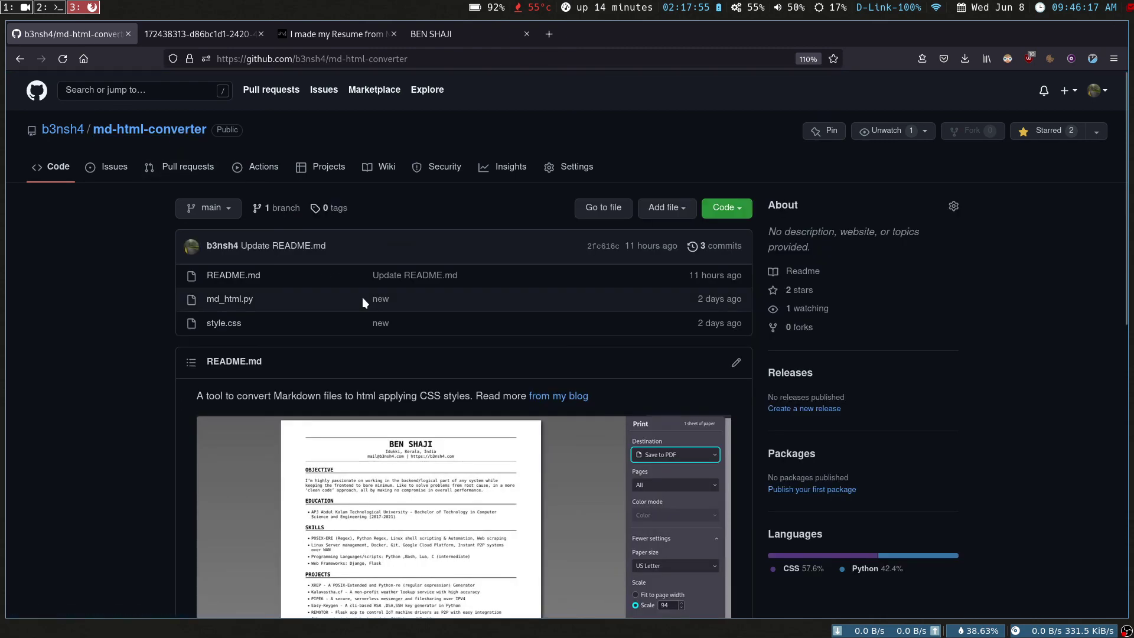
pyautogui.scroll(-4, 362, 296)
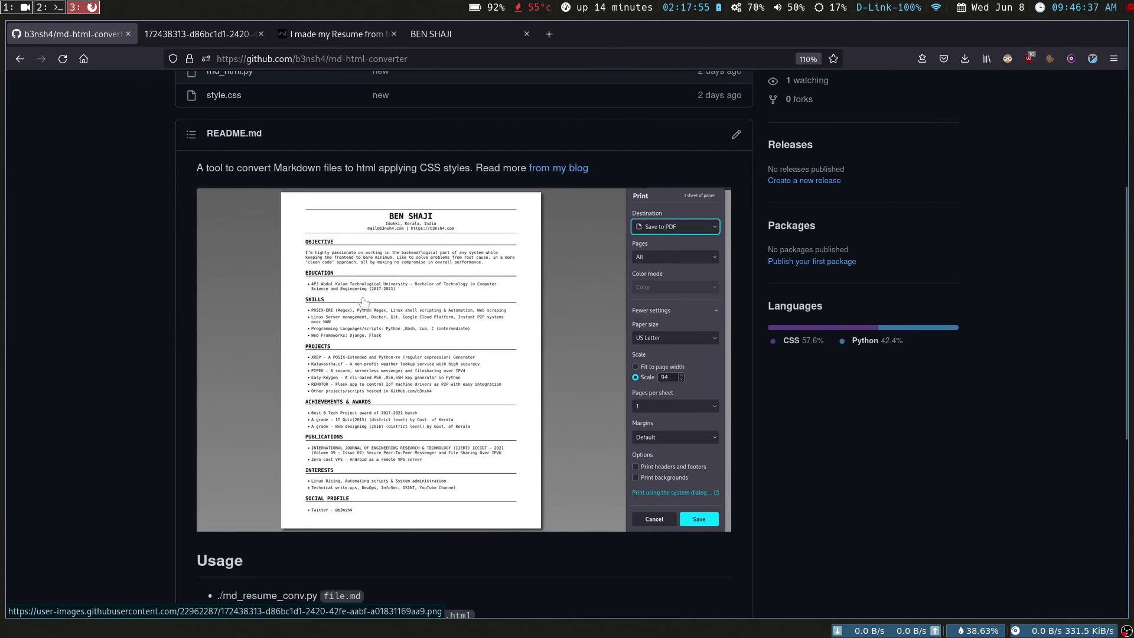
pyautogui.scroll(-6, 364, 302)
pyautogui.scroll(7, 364, 302)
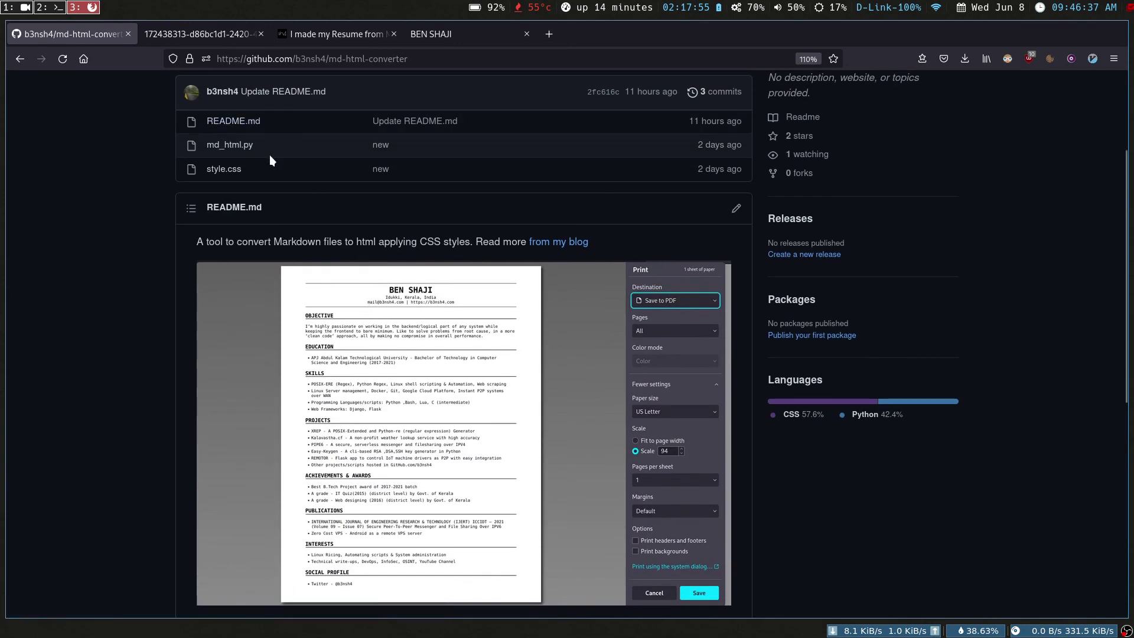
pyautogui.scroll(3, 270, 155)
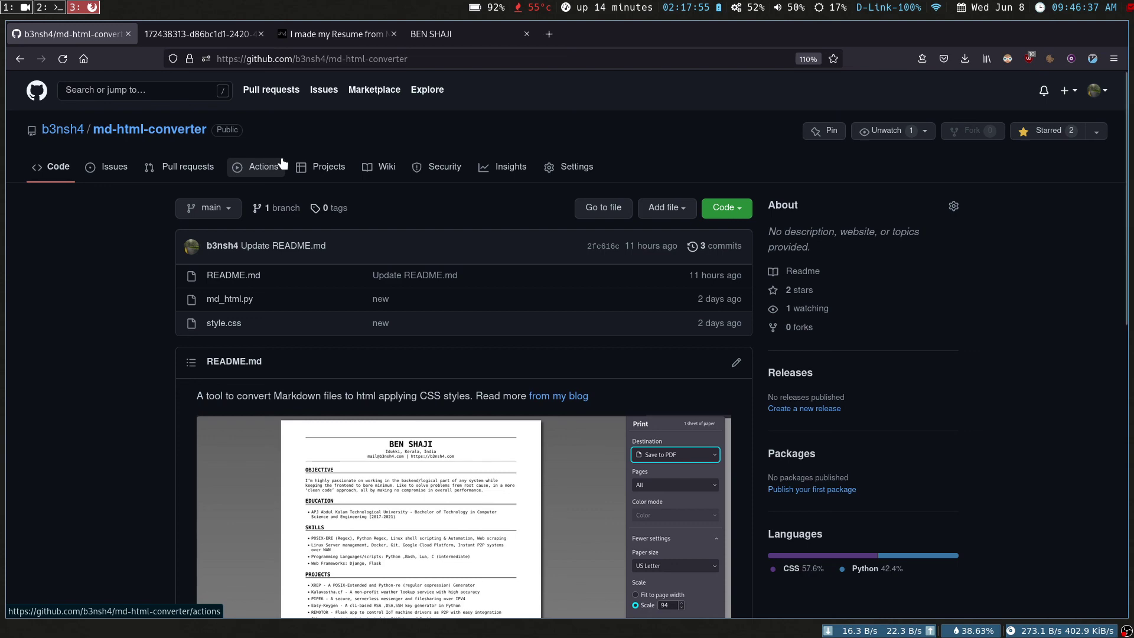
# View the README's resume screenshot alone, glance at md_html.py, and return to the repository root.
pyautogui.click(208, 42)
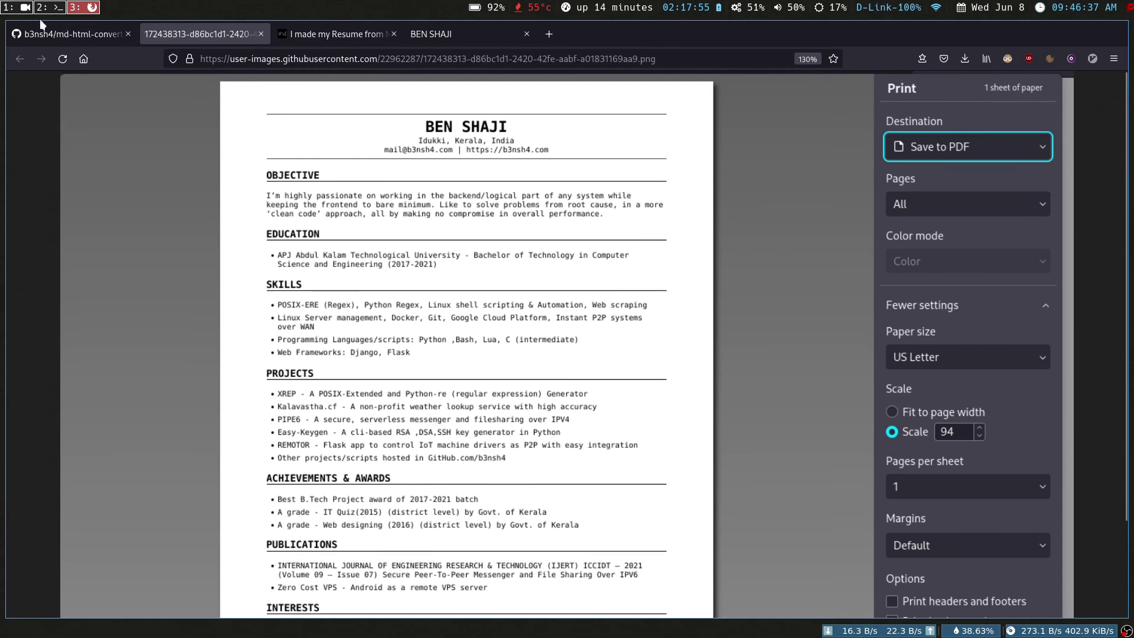
pyautogui.click(49, 31)
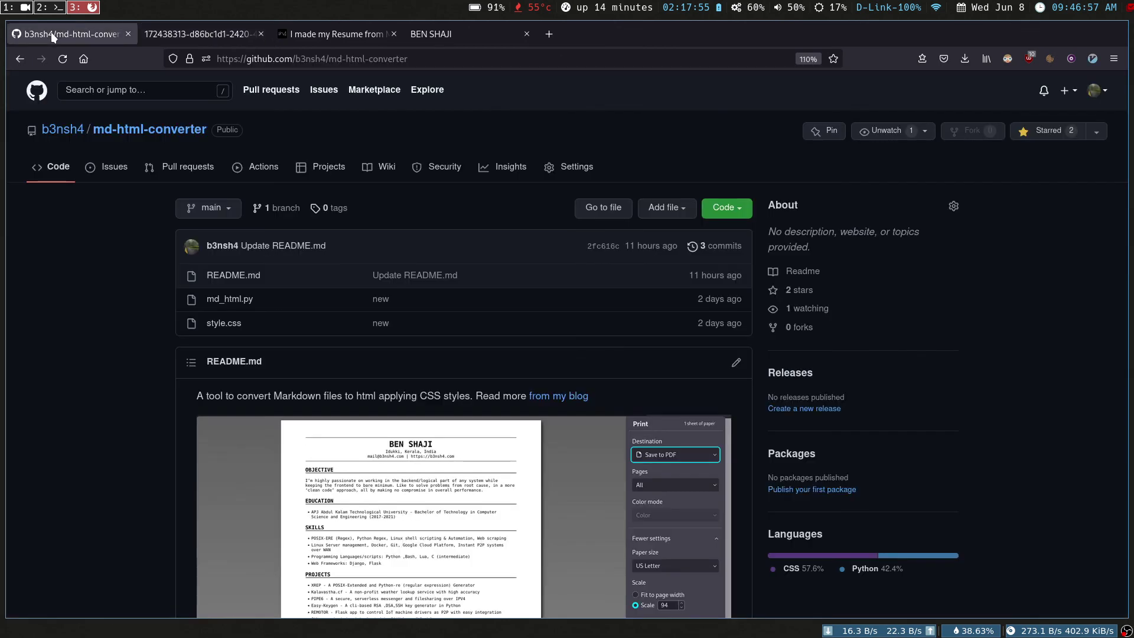
pyautogui.click(246, 300)
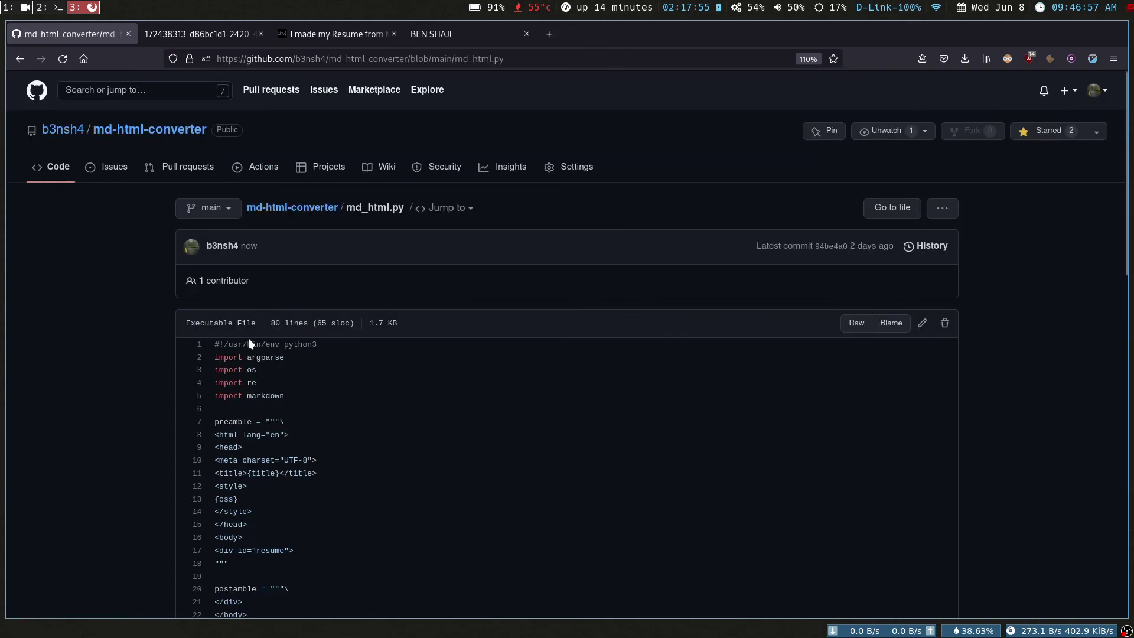
pyautogui.click(20, 60)
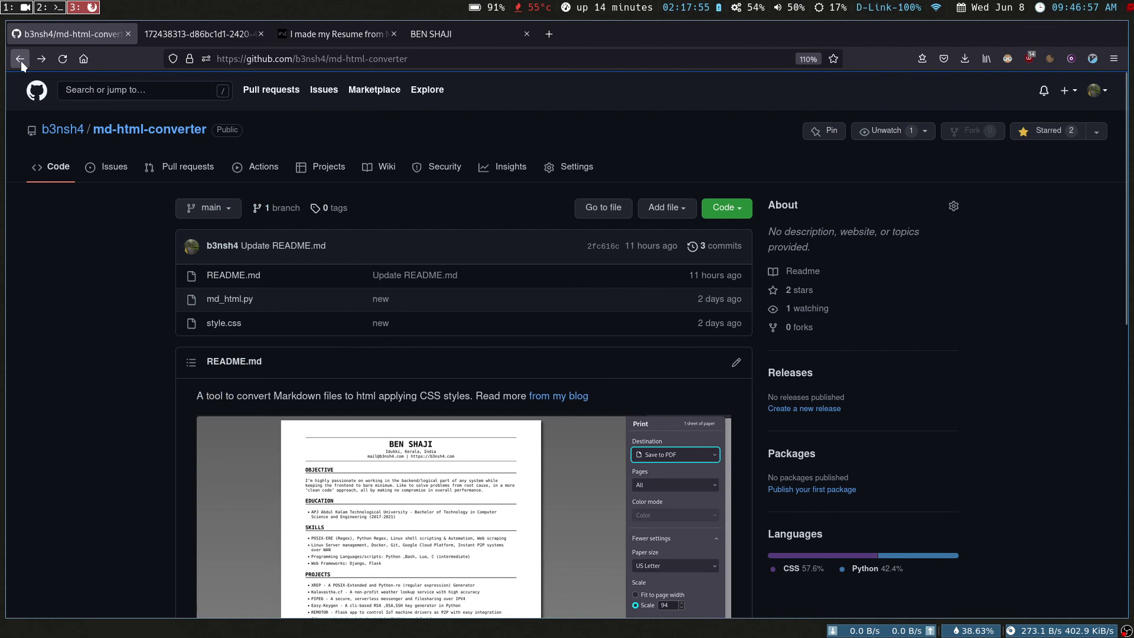